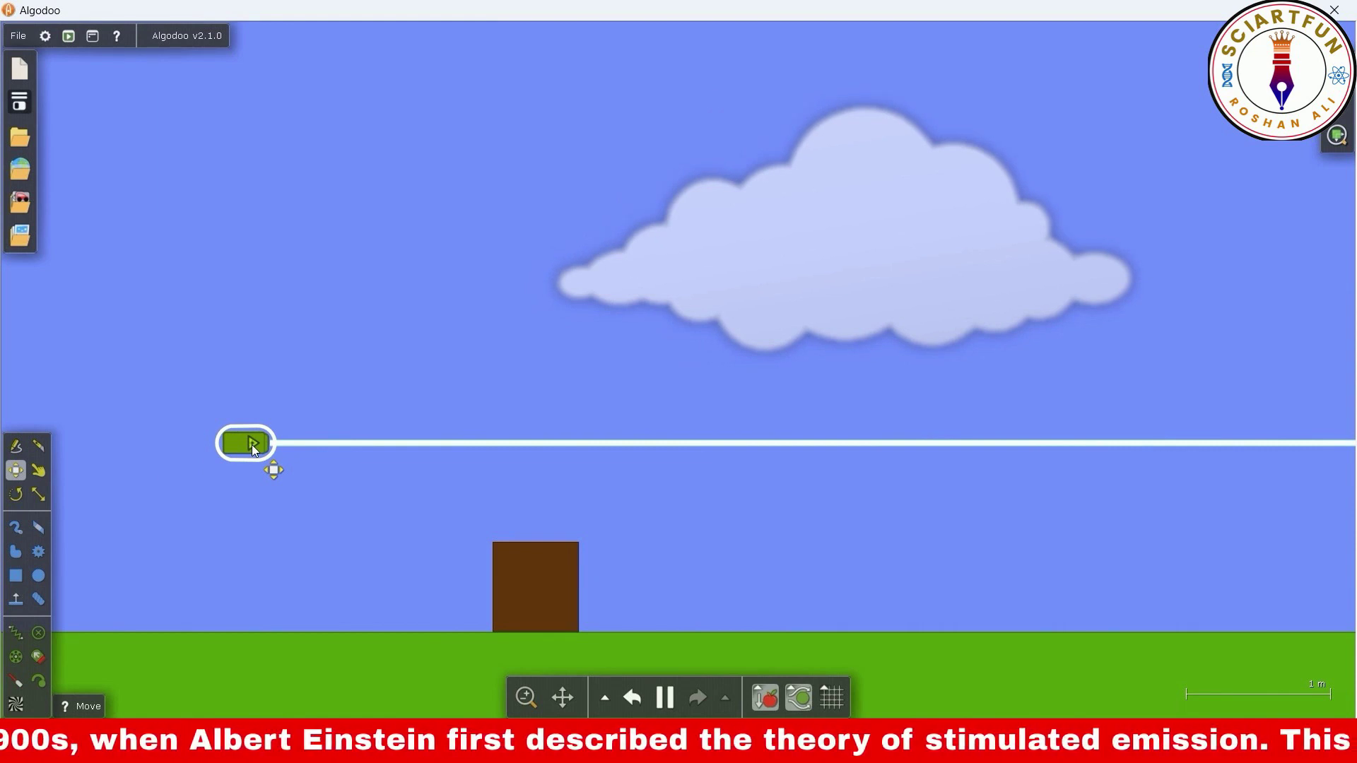
Step: Open the laser's script properties and set its color to [0, 0, 0, 1]
{"action": "right_click", "coordinate": [252, 444]}
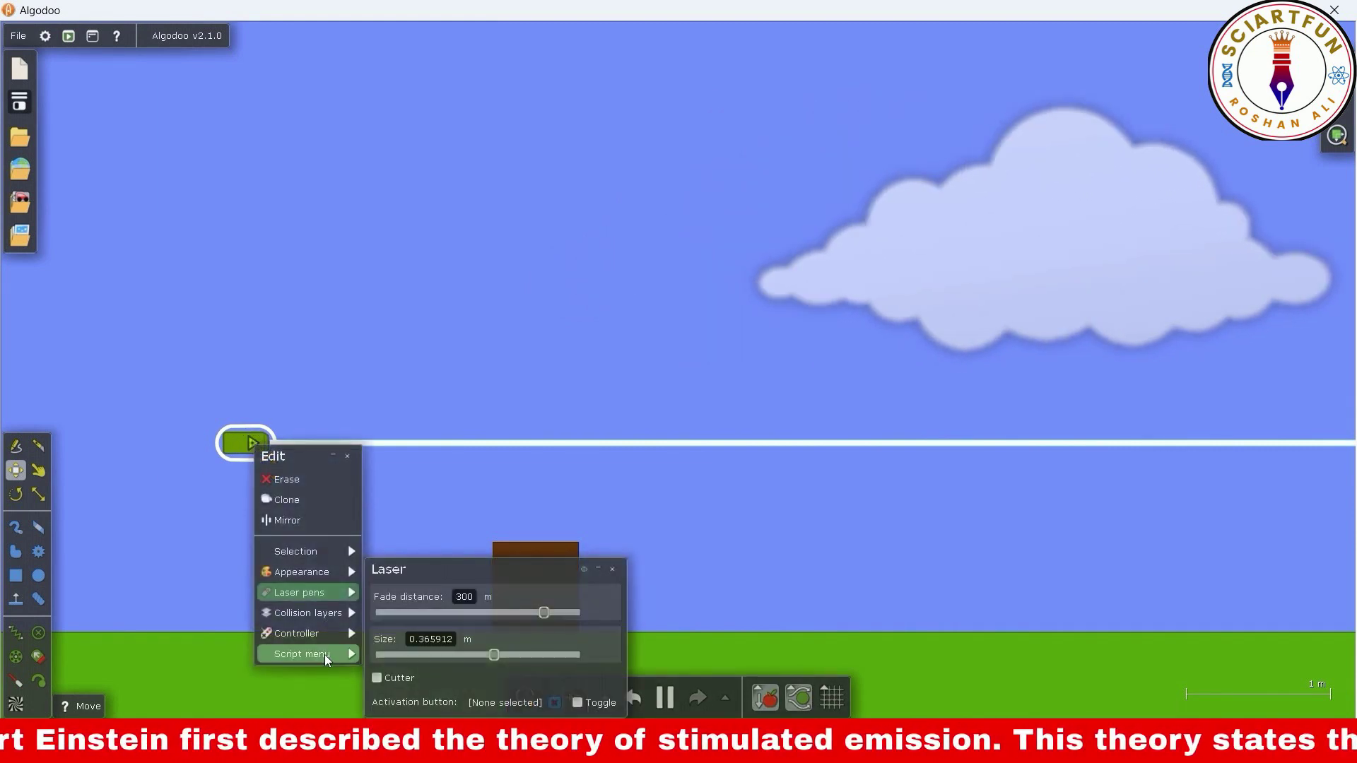
{"action": "mouse_move", "coordinate": [324, 654]}
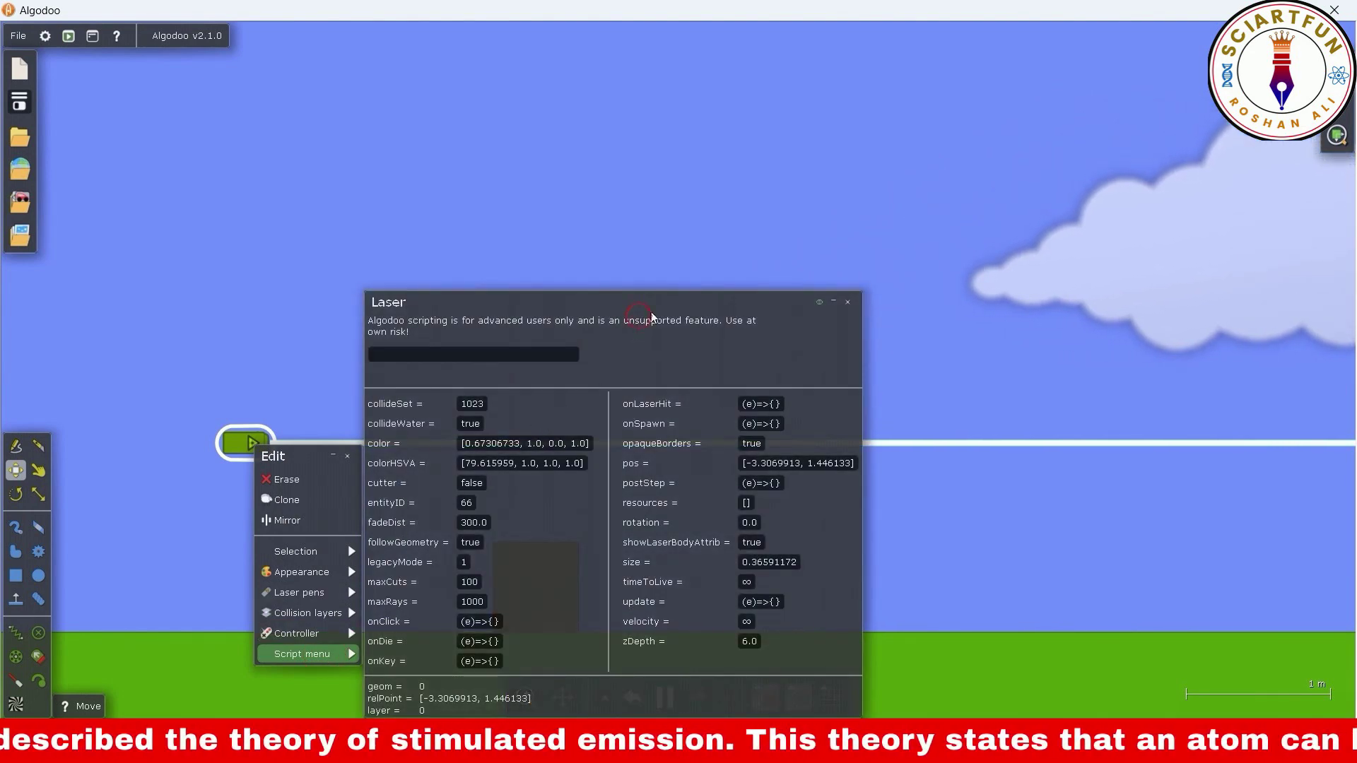
{"action": "left_click_drag", "start_coordinate": [651, 313], "coordinate": [888, 77]}
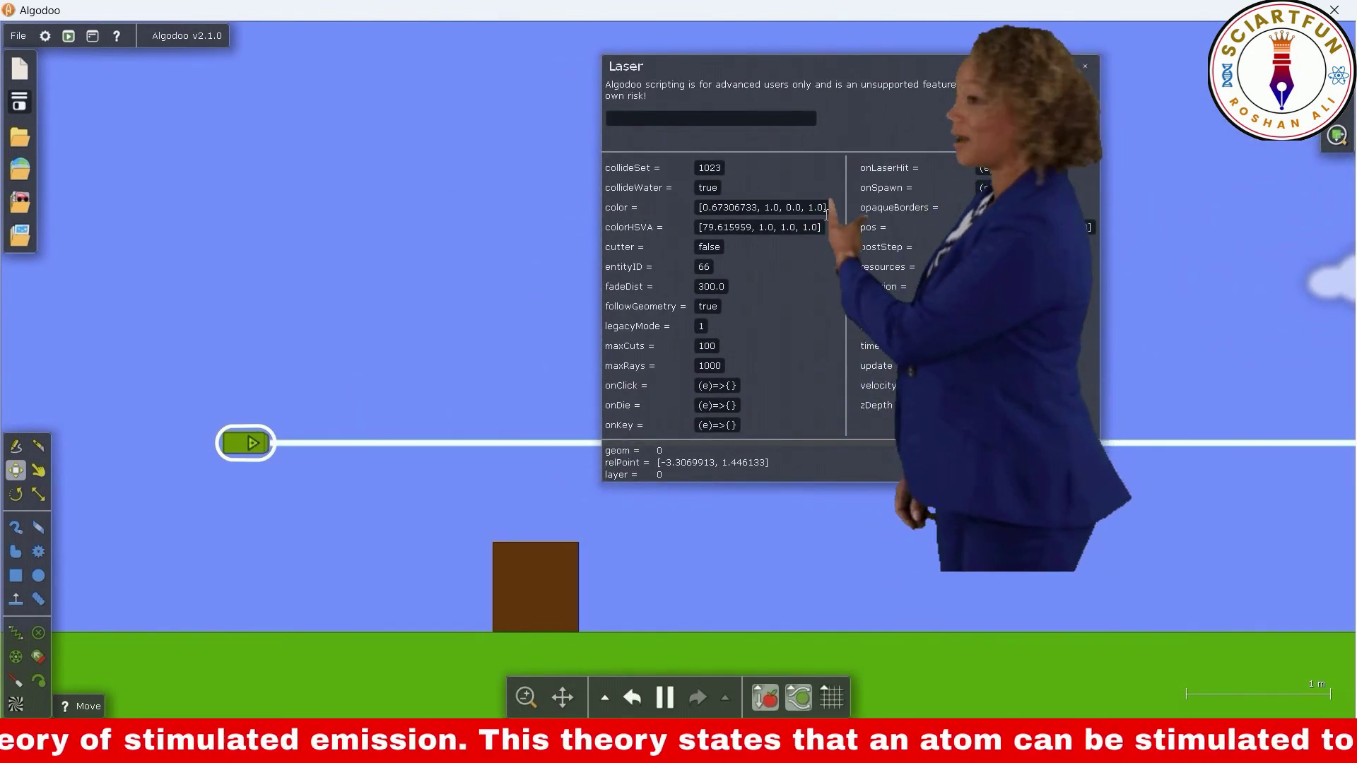
{"action": "left_click_drag", "start_coordinate": [826, 212], "coordinate": [701, 206]}
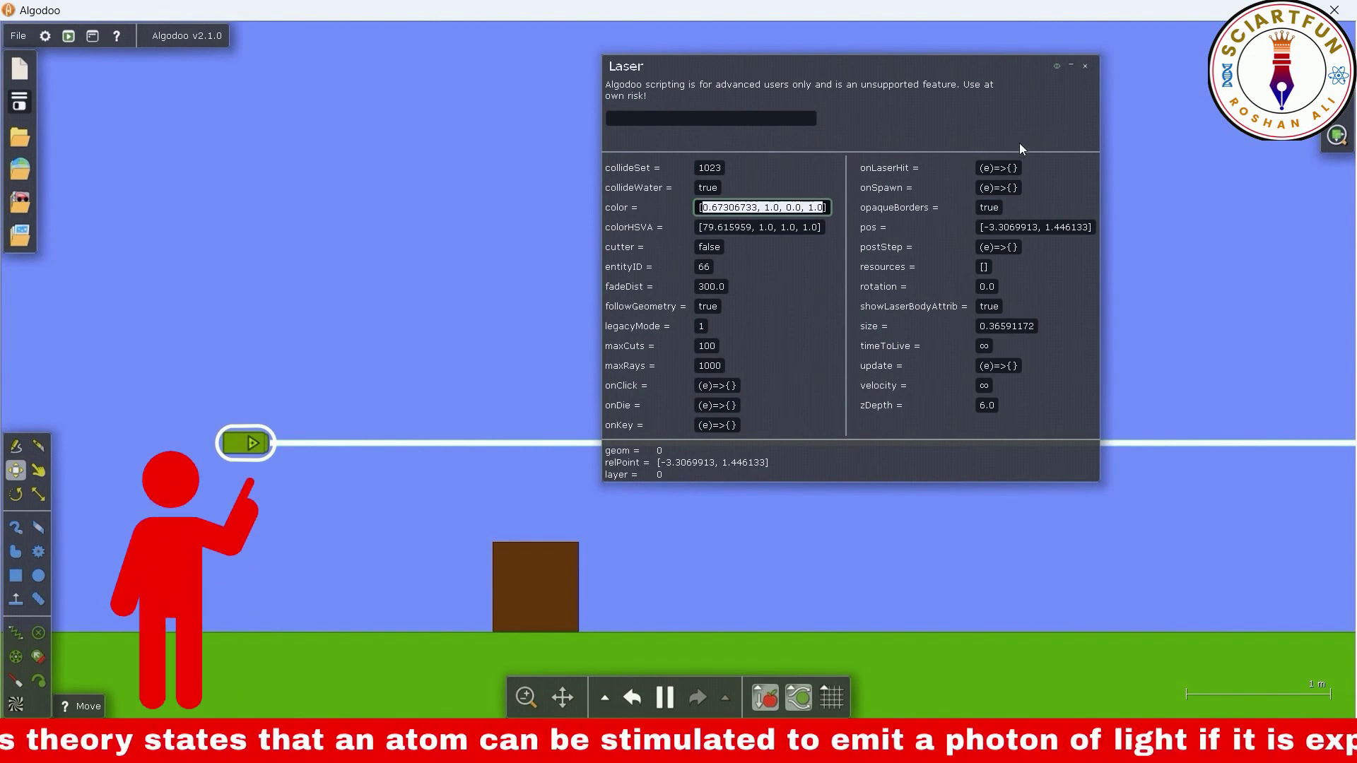
{"action": "type", "text": "0, 0, 0, "}
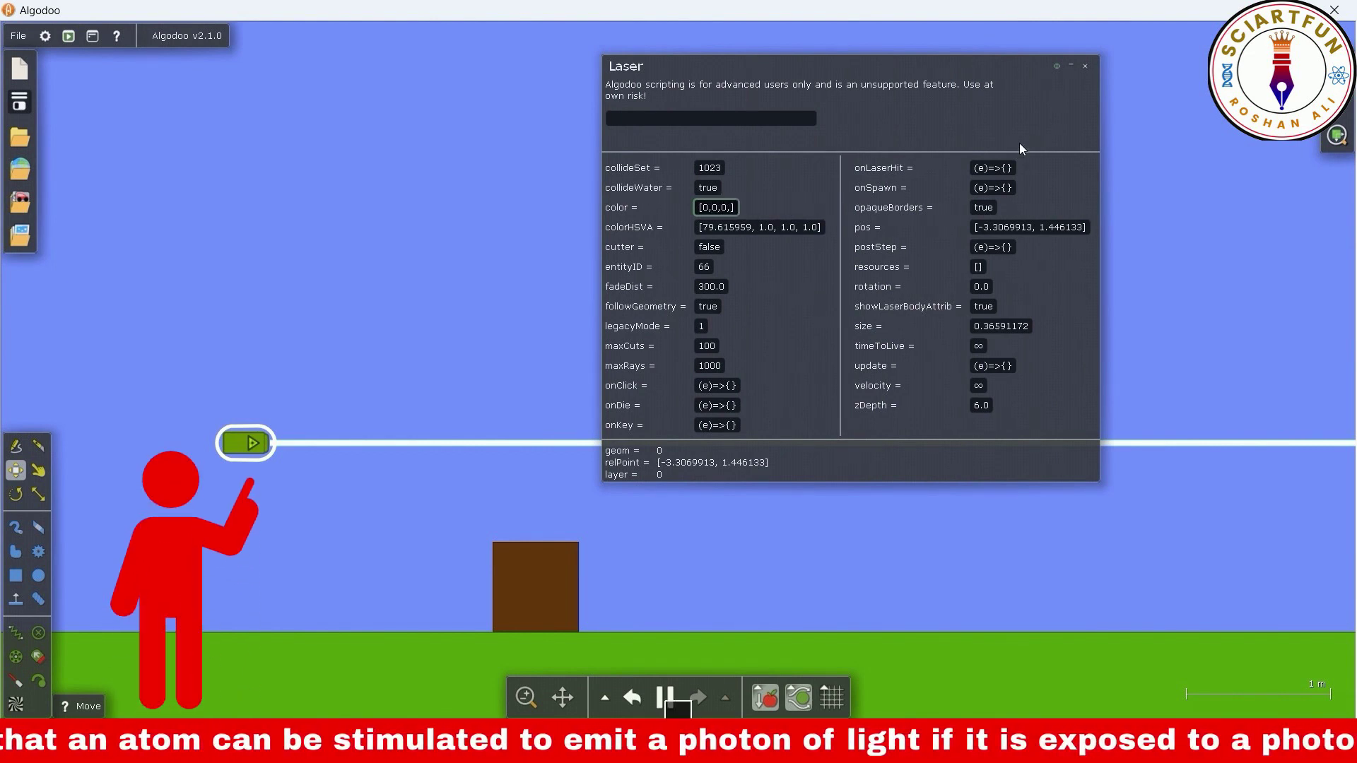
{"action": "type", "text": "1"}
{"action": "key", "text": "Return"}
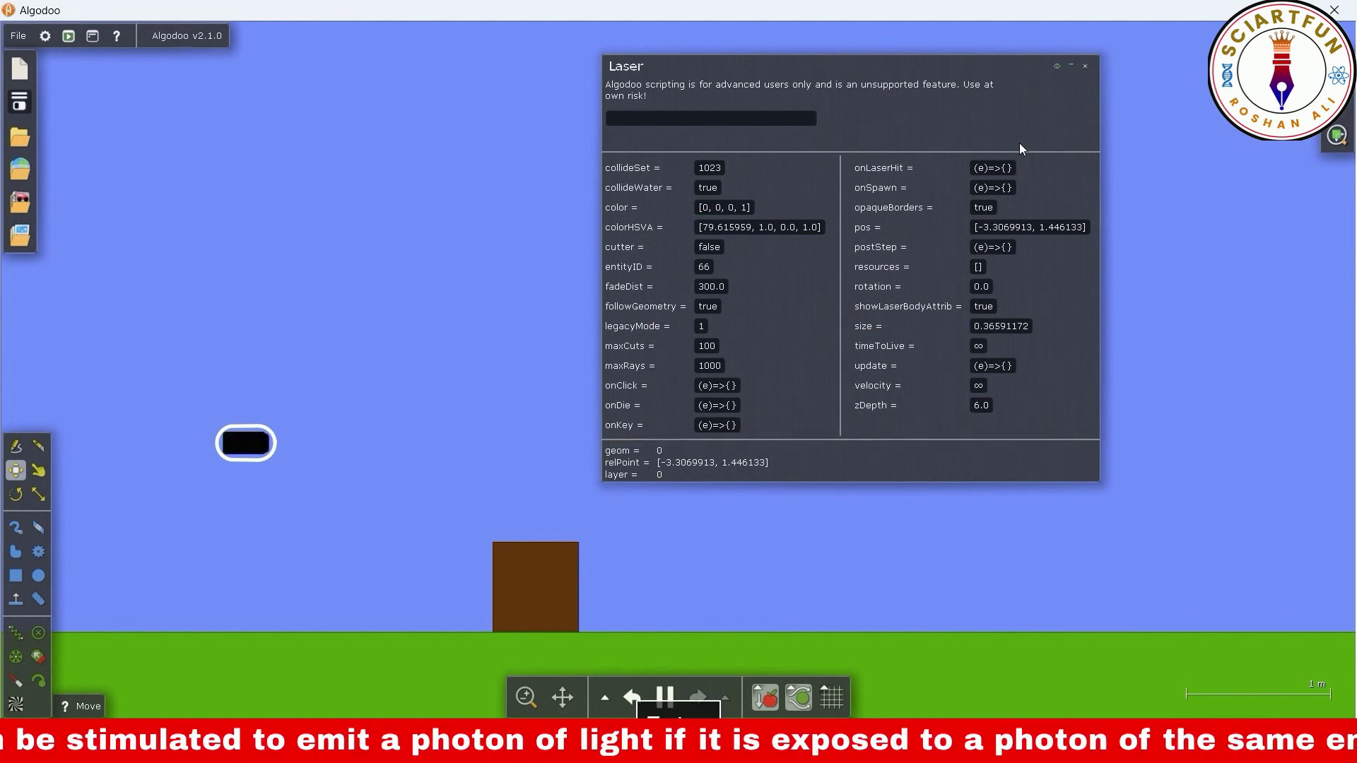
Step: Set the red component of the laser's color to 1, giving [1, 0, 0, 1]
{"action": "left_click", "coordinate": [709, 207]}
{"action": "key", "text": "BackSpace"}
{"action": "type", "text": "1"}
{"action": "key", "text": "Return"}
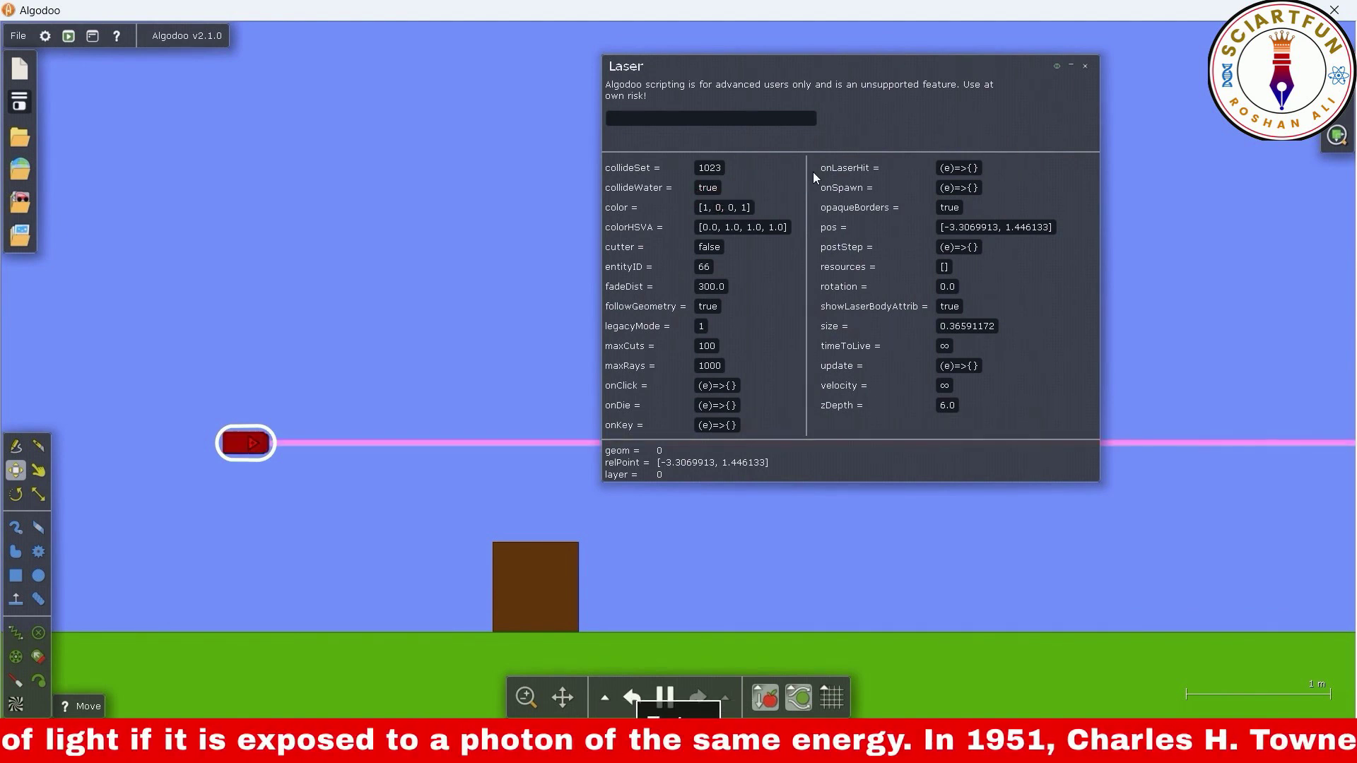
Step: Set the green component of the laser's color to 1, giving [1, 1, 0, 1]
{"action": "left_click", "coordinate": [719, 208]}
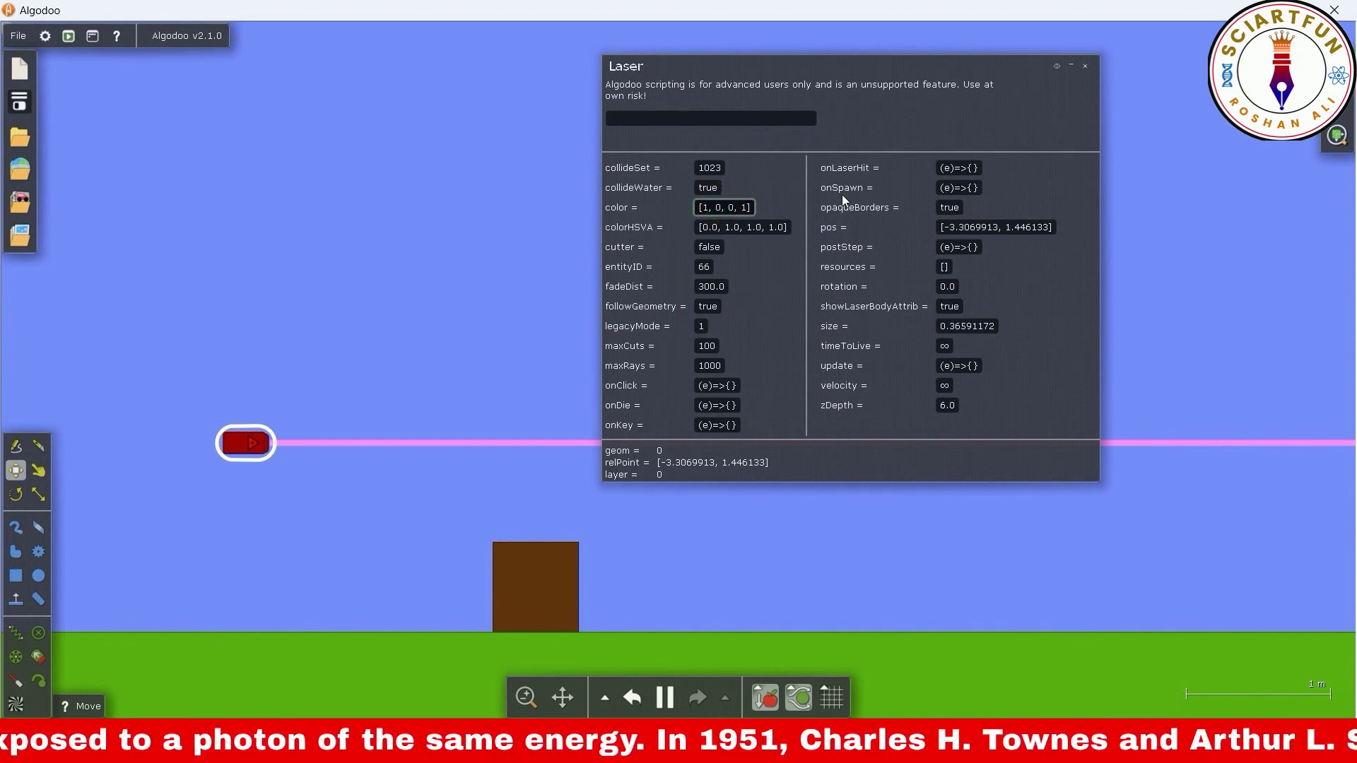
{"action": "key", "text": "BackSpace"}
{"action": "type", "text": "1"}
{"action": "key", "text": "Return"}
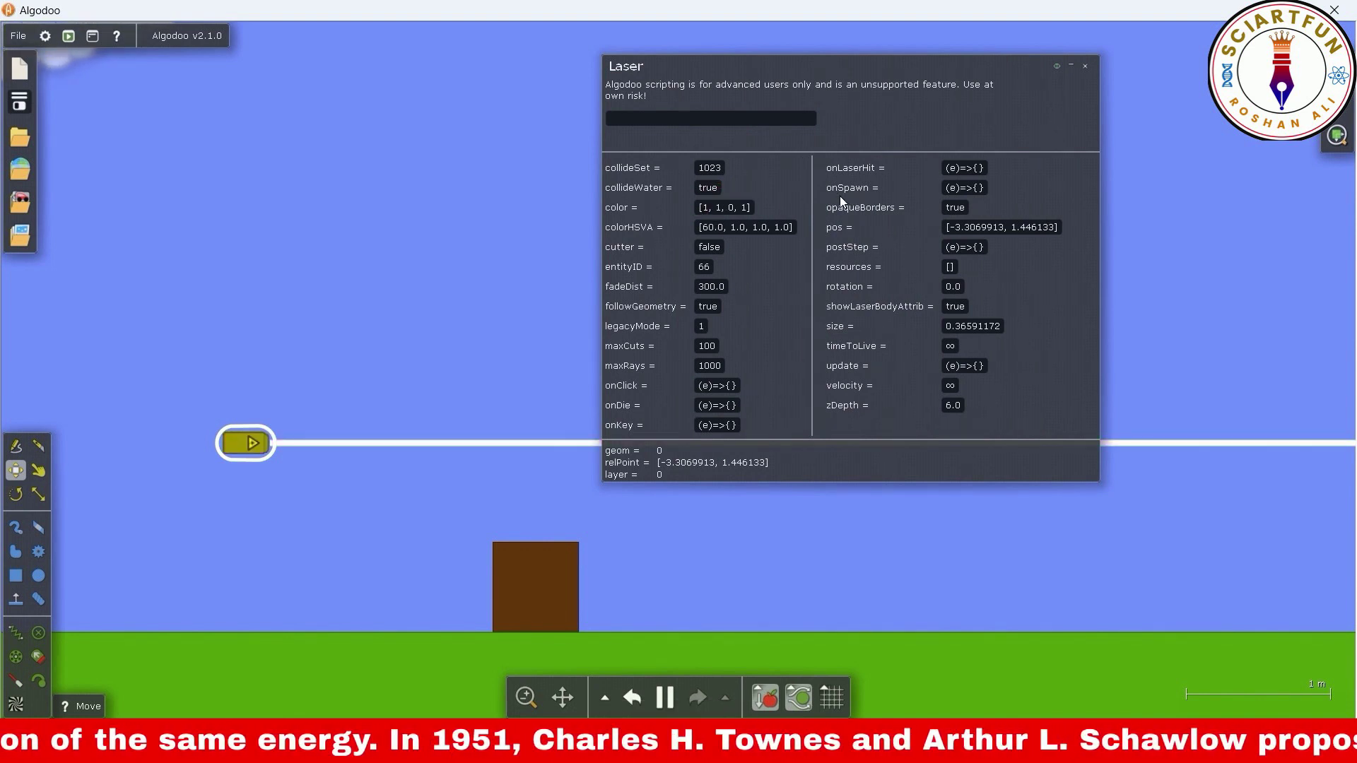
Step: Set the blue component of the laser's color to 1, giving [1, 1, 1, 1]
{"action": "left_click", "coordinate": [733, 207]}
{"action": "key", "text": "BackSpace"}
{"action": "type", "text": "1"}
{"action": "key", "text": "Return"}
Step: Set the red component of the laser's color to 0, giving [0, 1, 1, 1]
{"action": "left_click", "coordinate": [708, 208]}
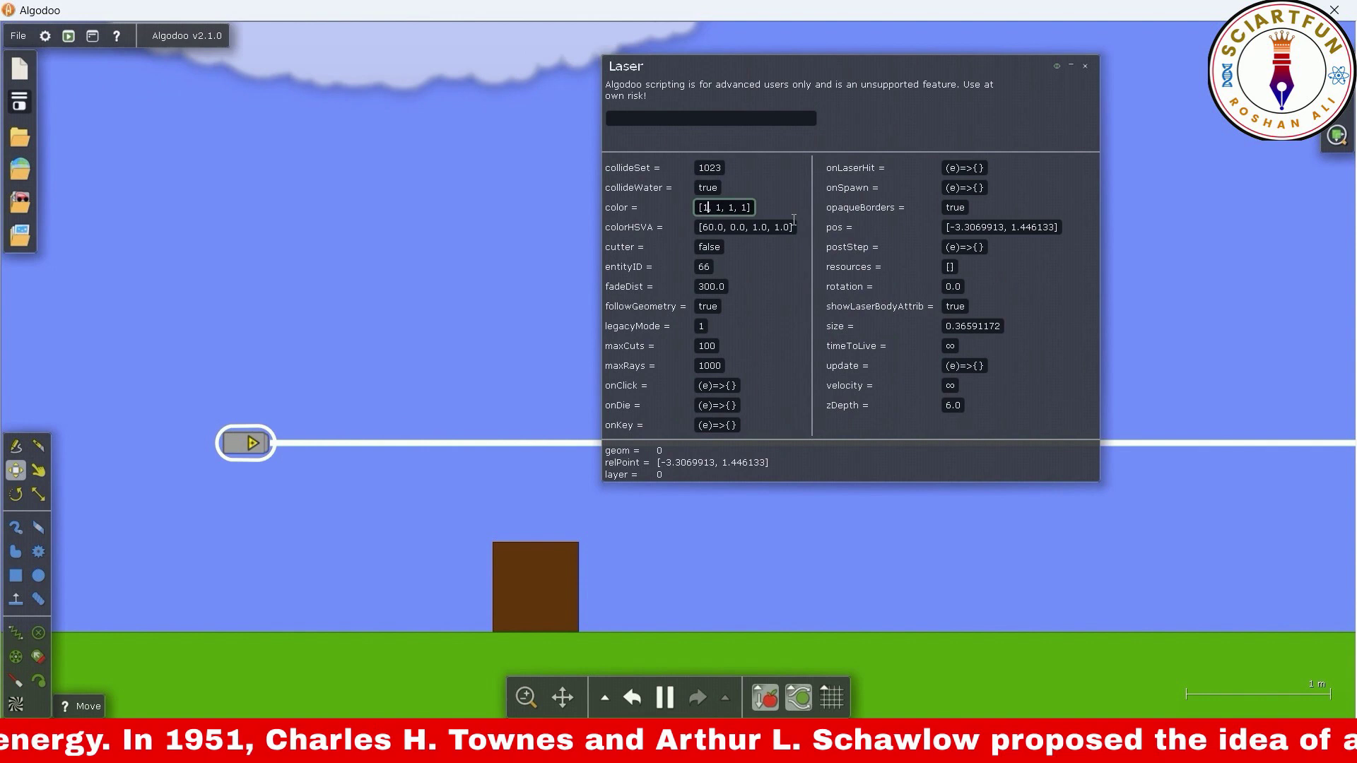
{"action": "key", "text": "BackSpace"}
{"action": "type", "text": "0"}
{"action": "key", "text": "Return"}
Step: Set the green component of the laser's color to 0, giving [0, 0, 1, 1]
{"action": "left_click", "coordinate": [720, 207]}
{"action": "key", "text": "BackSpace"}
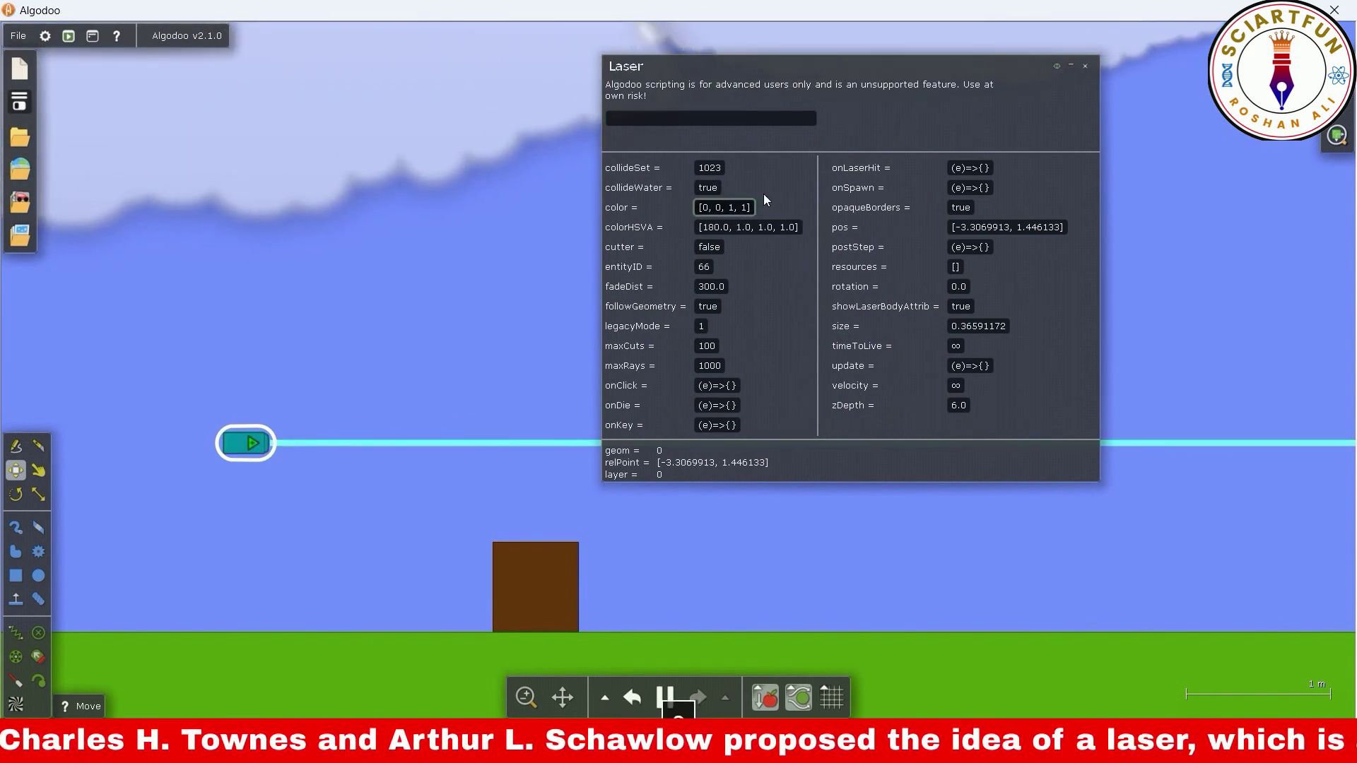
{"action": "key", "text": "Delete"}
{"action": "type", "text": "0"}
{"action": "key", "text": "Return"}
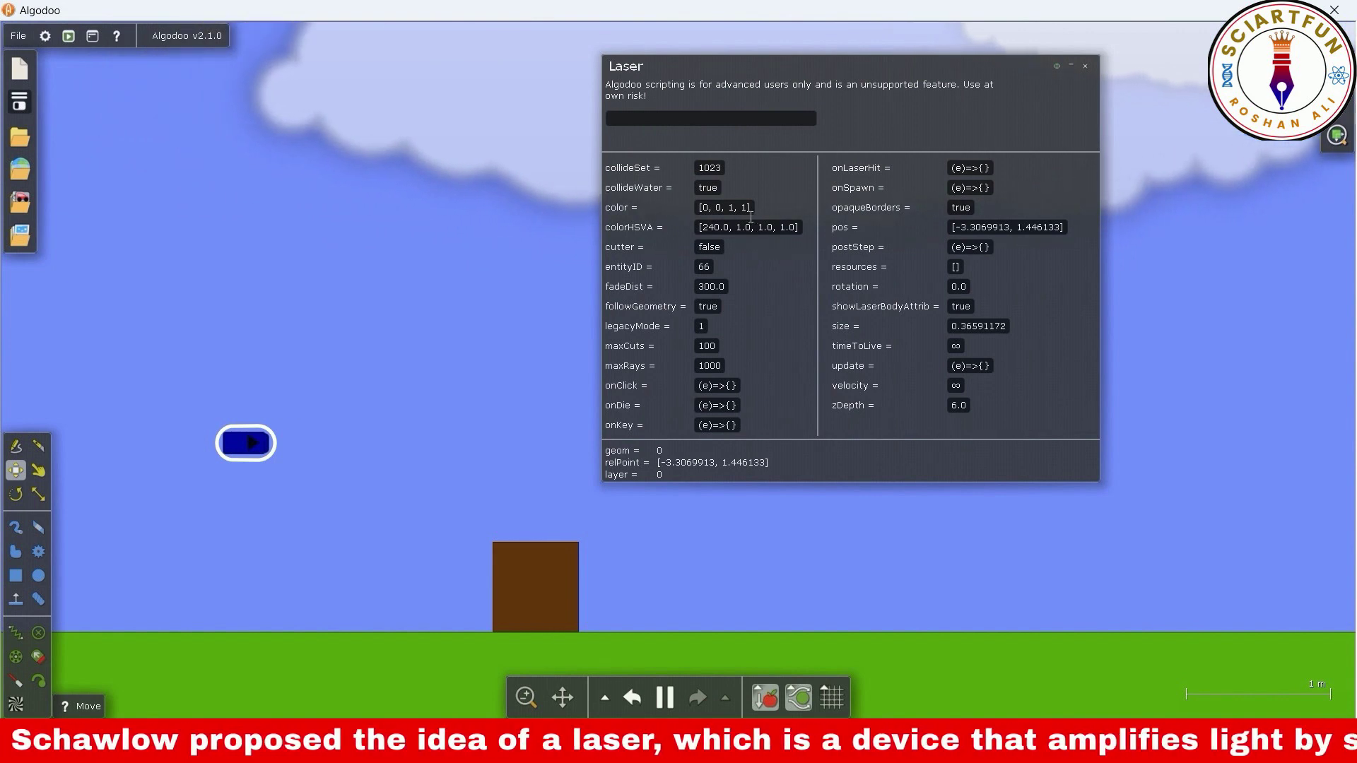
Step: Set the alpha component of the laser's color to 0 and restore it to 1
{"action": "left_click", "coordinate": [746, 209]}
{"action": "key", "text": "BackSpace"}
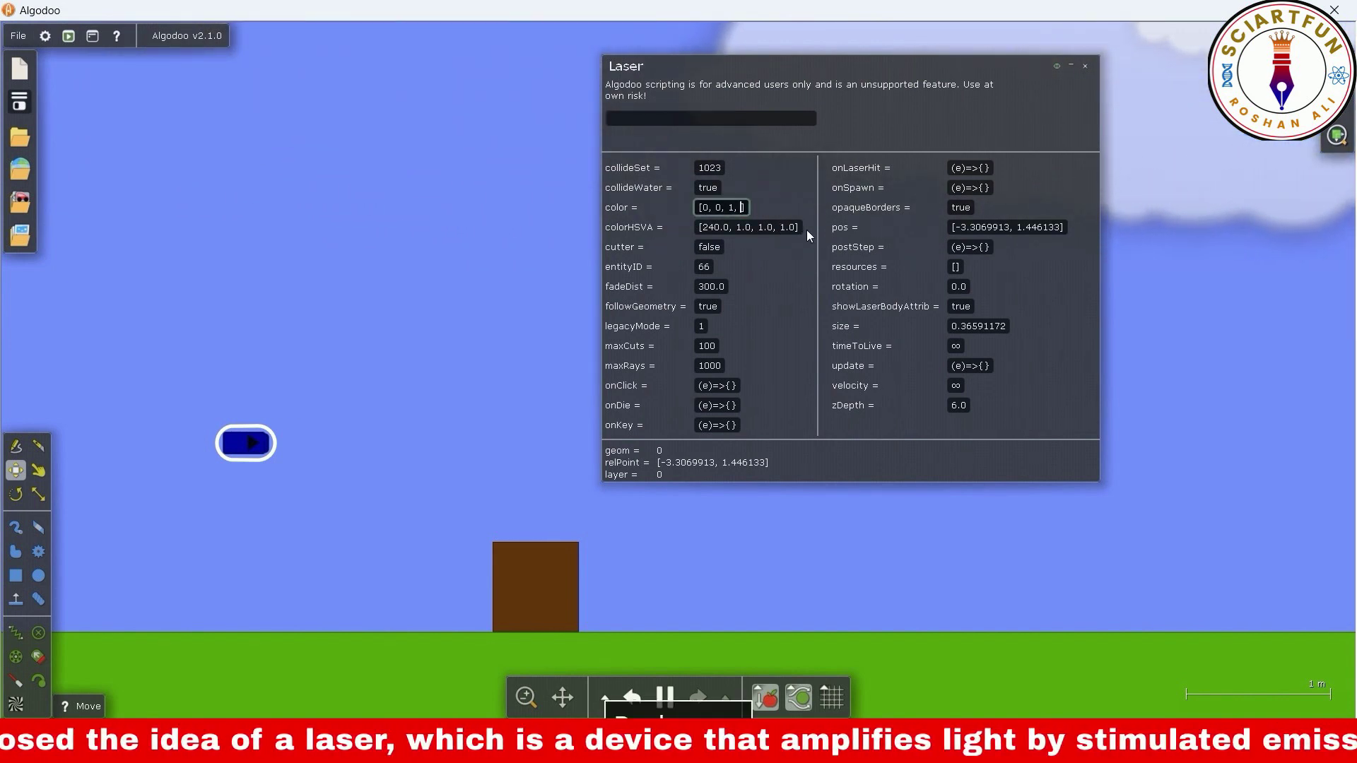
{"action": "type", "text": "0"}
{"action": "key", "text": "Return"}
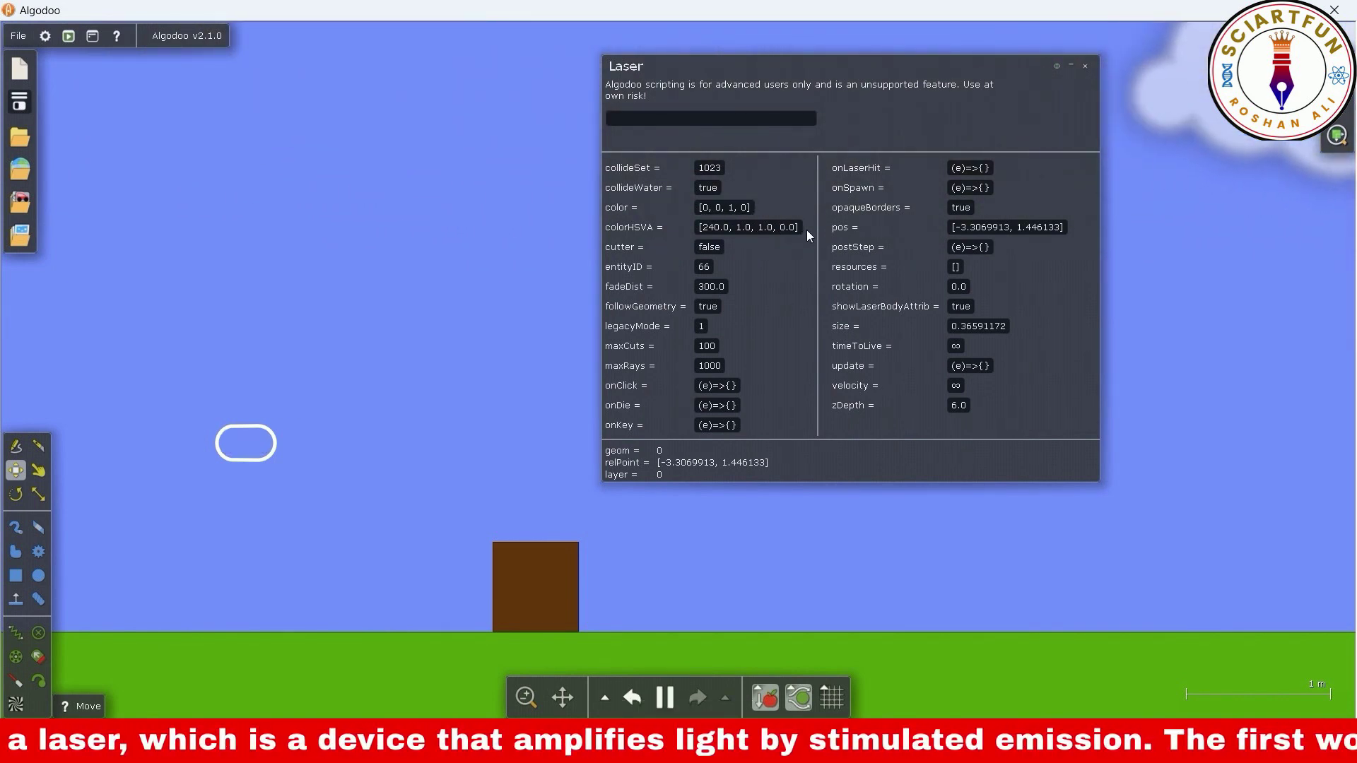
{"action": "left_click", "coordinate": [747, 208]}
{"action": "key", "text": "BackSpace"}
{"action": "type", "text": "1"}
{"action": "key", "text": "Return"}
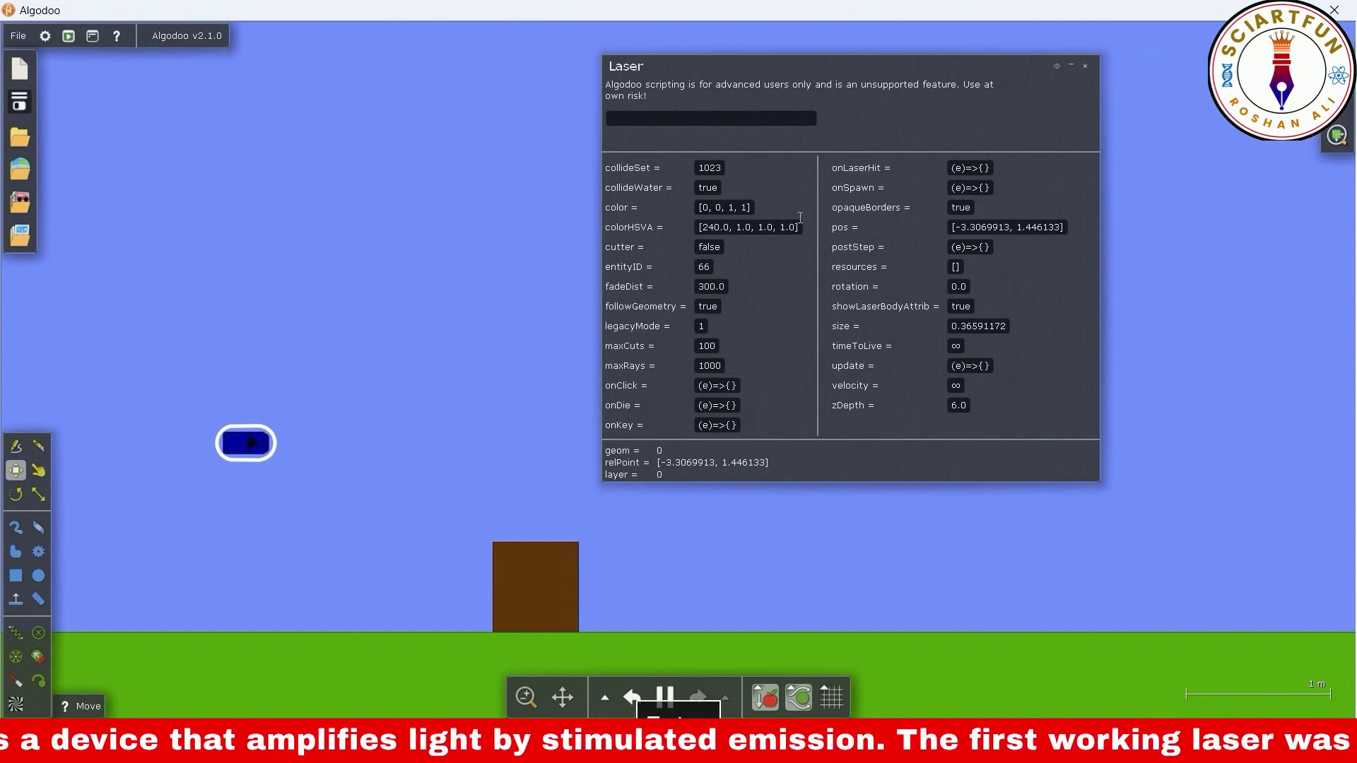
Step: Change the scene's background from the sky to plain black
{"action": "left_click", "coordinate": [732, 208]}
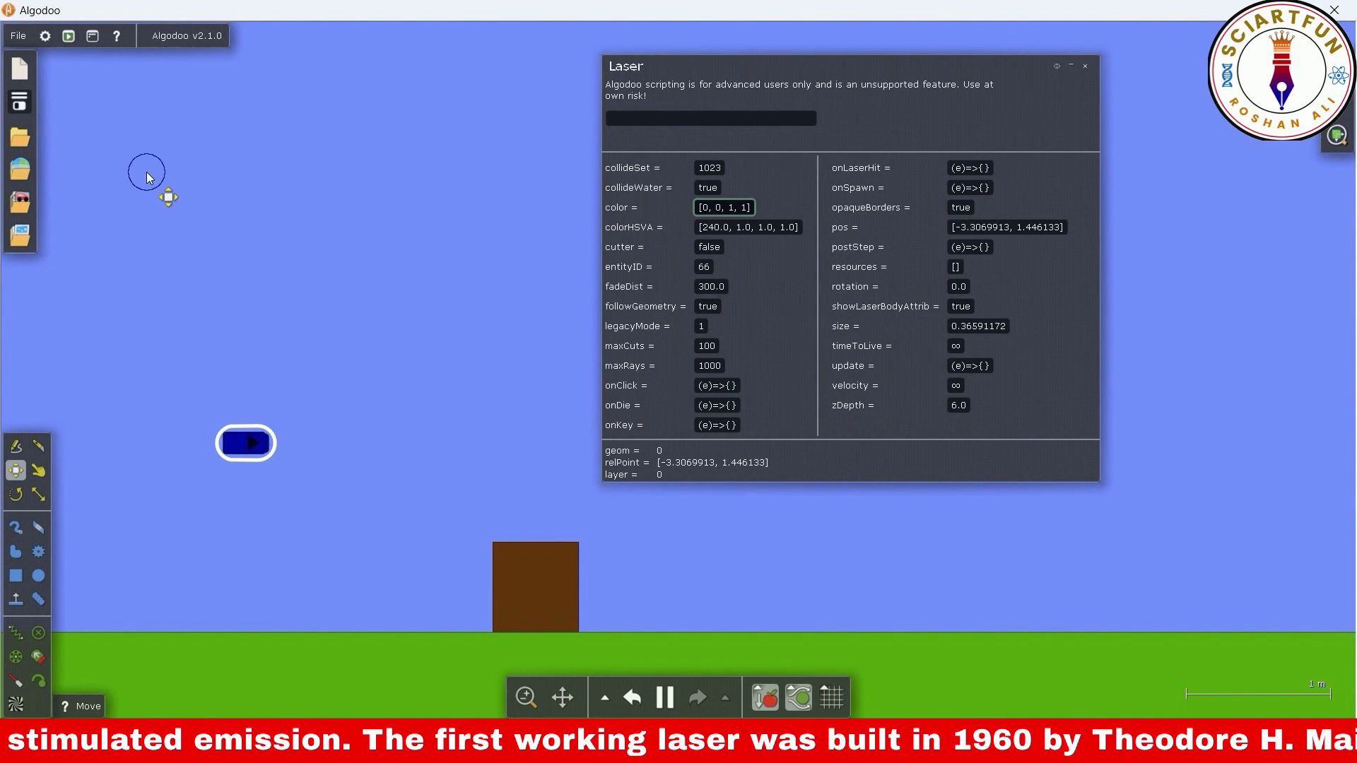
{"action": "right_click", "coordinate": [198, 179]}
{"action": "mouse_move", "coordinate": [286, 272]}
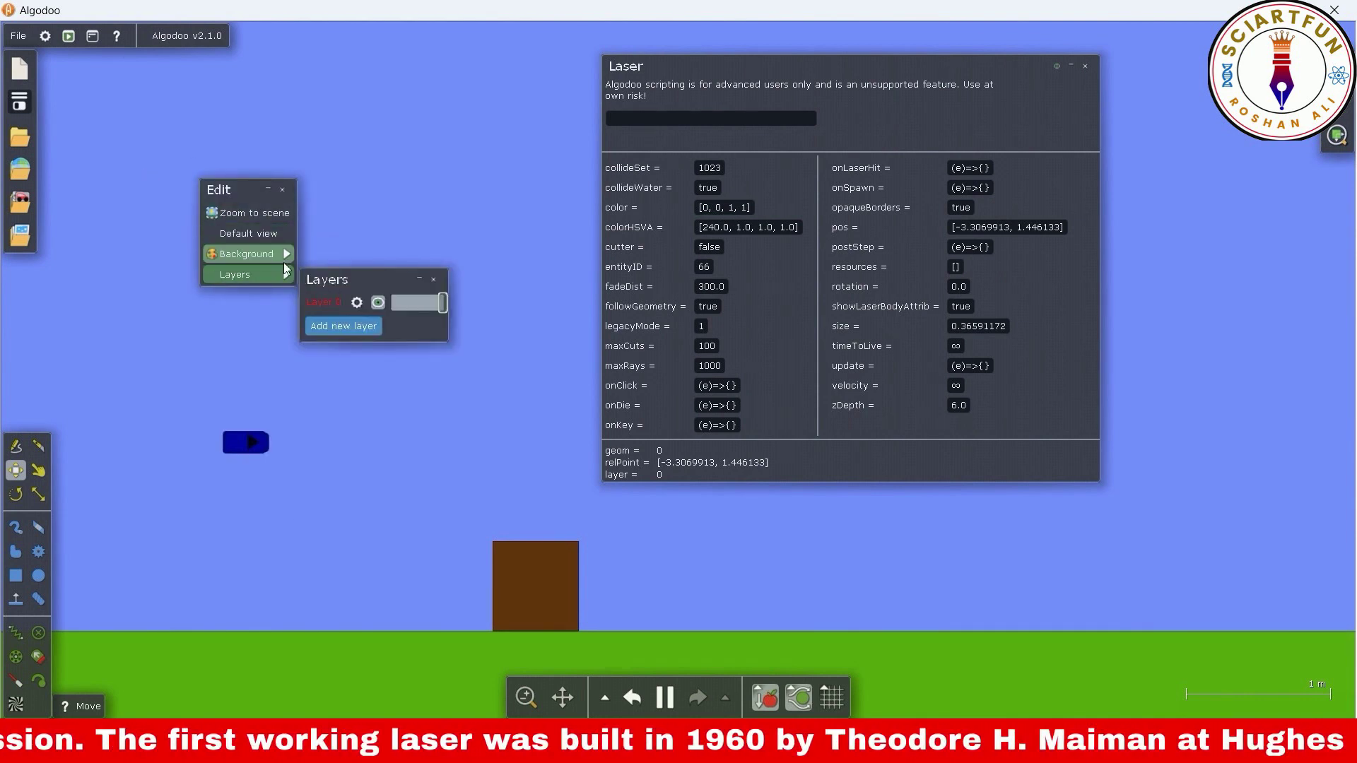
{"action": "left_click", "coordinate": [312, 283]}
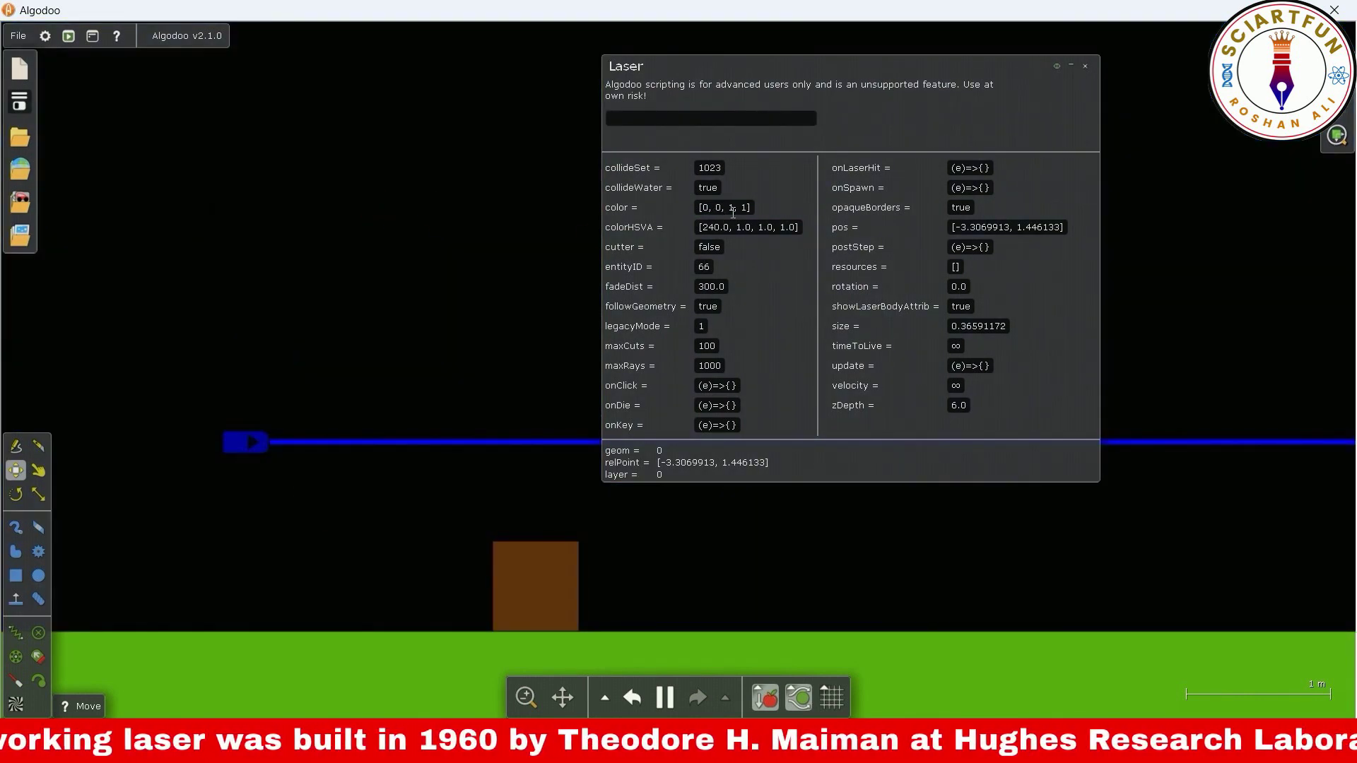
Step: Set the laser's color to [1, 0, 1, 1] and replace it with a colorHSVA of [1, 1, 1, 1]
{"action": "type", "text": "1"}
{"action": "key", "text": "Return"}
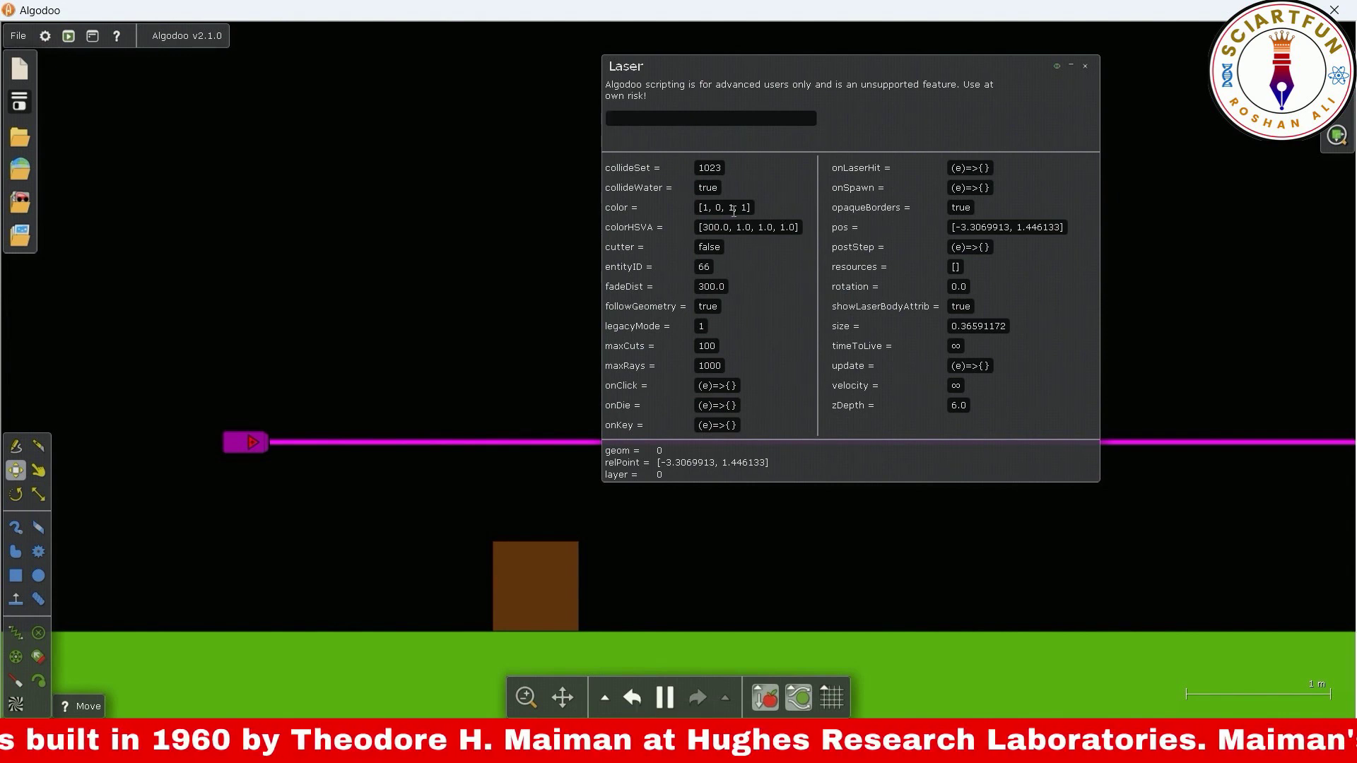
{"action": "left_click", "coordinate": [791, 227]}
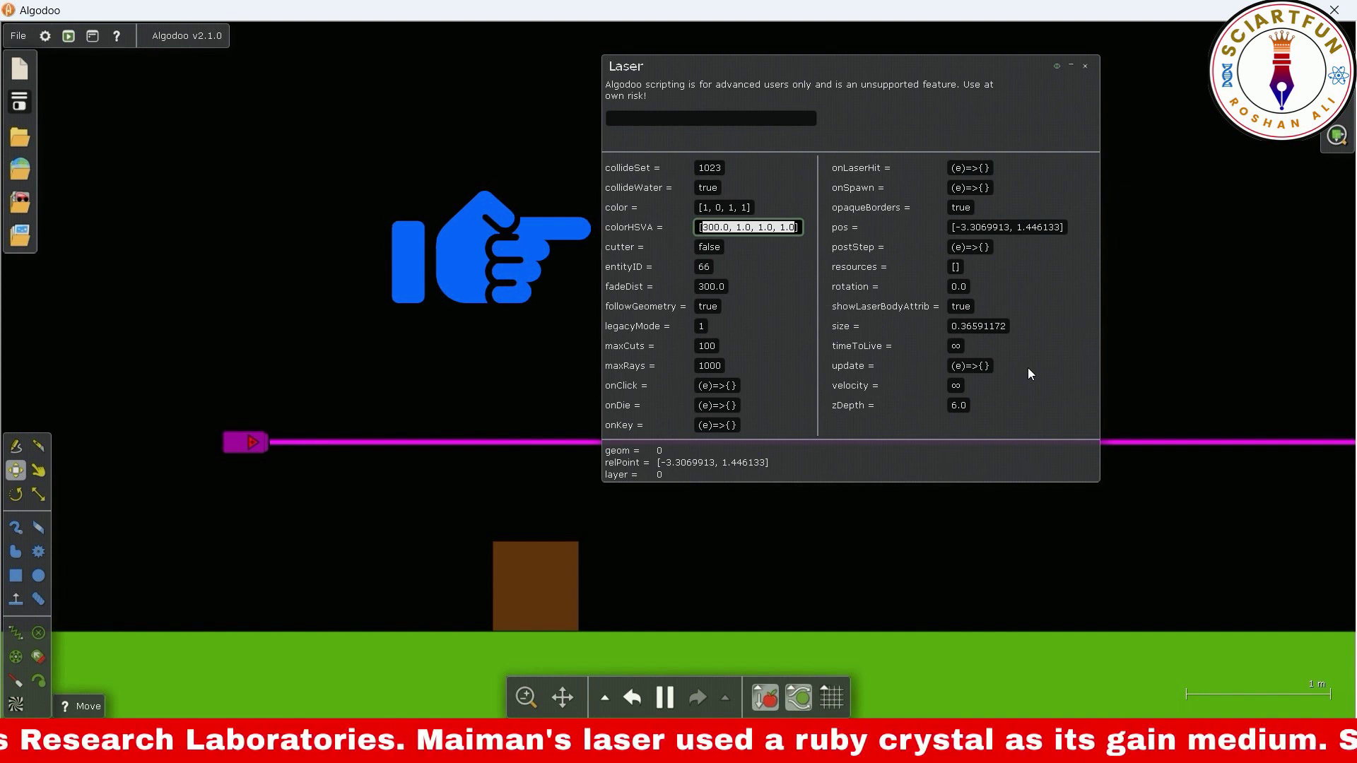
{"action": "type", "text": "1,1,1,1"}
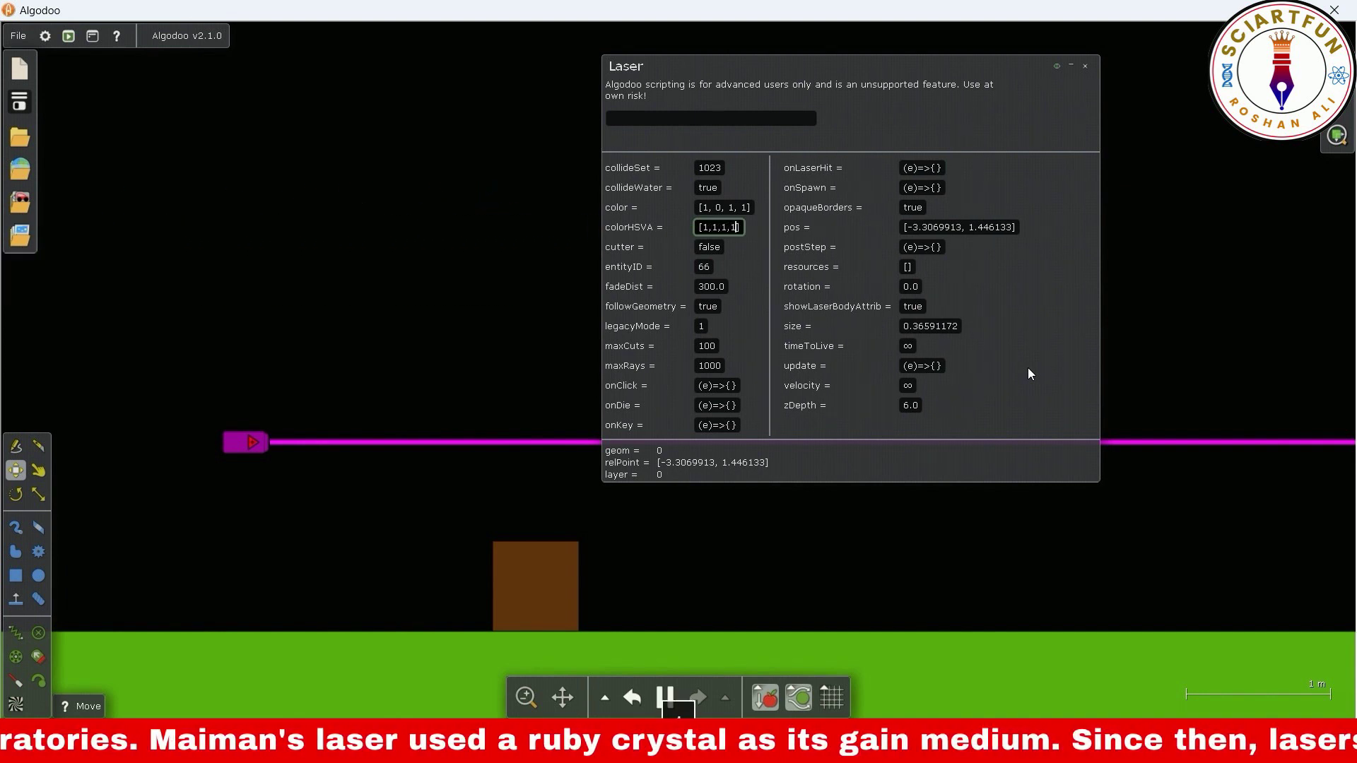
{"action": "key", "text": "Return"}
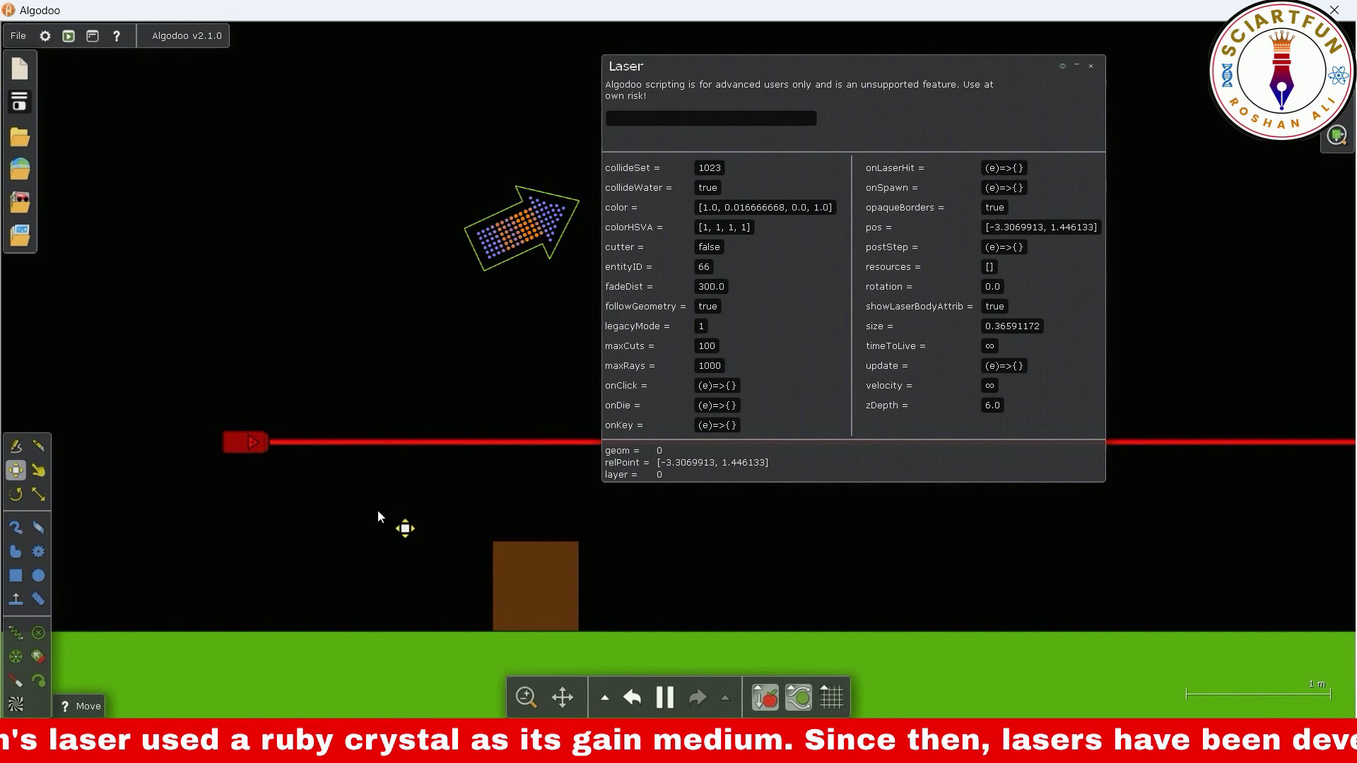
Step: Move the laser down so its beam runs just above the brown box, at about [-3.24, 0.98]
{"action": "left_click", "coordinate": [43, 472]}
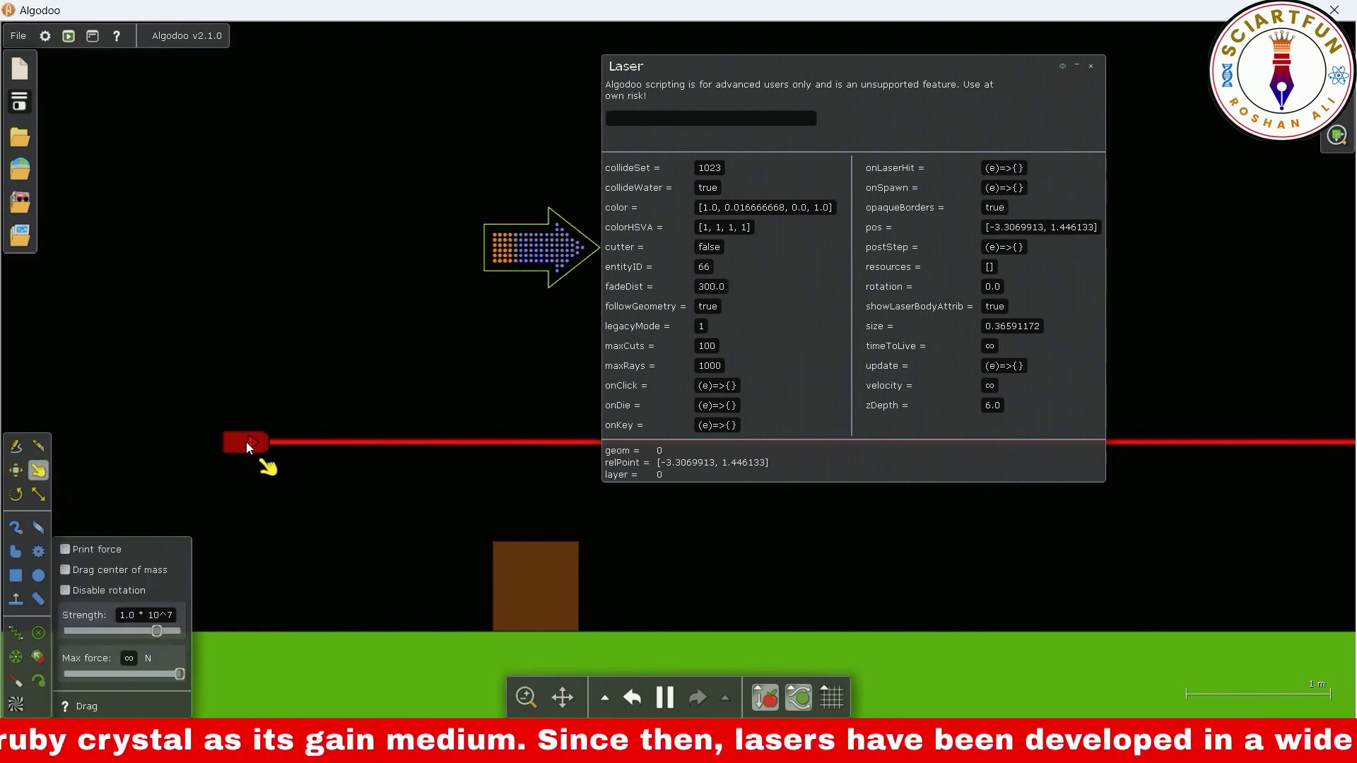
{"action": "key", "text": "m"}
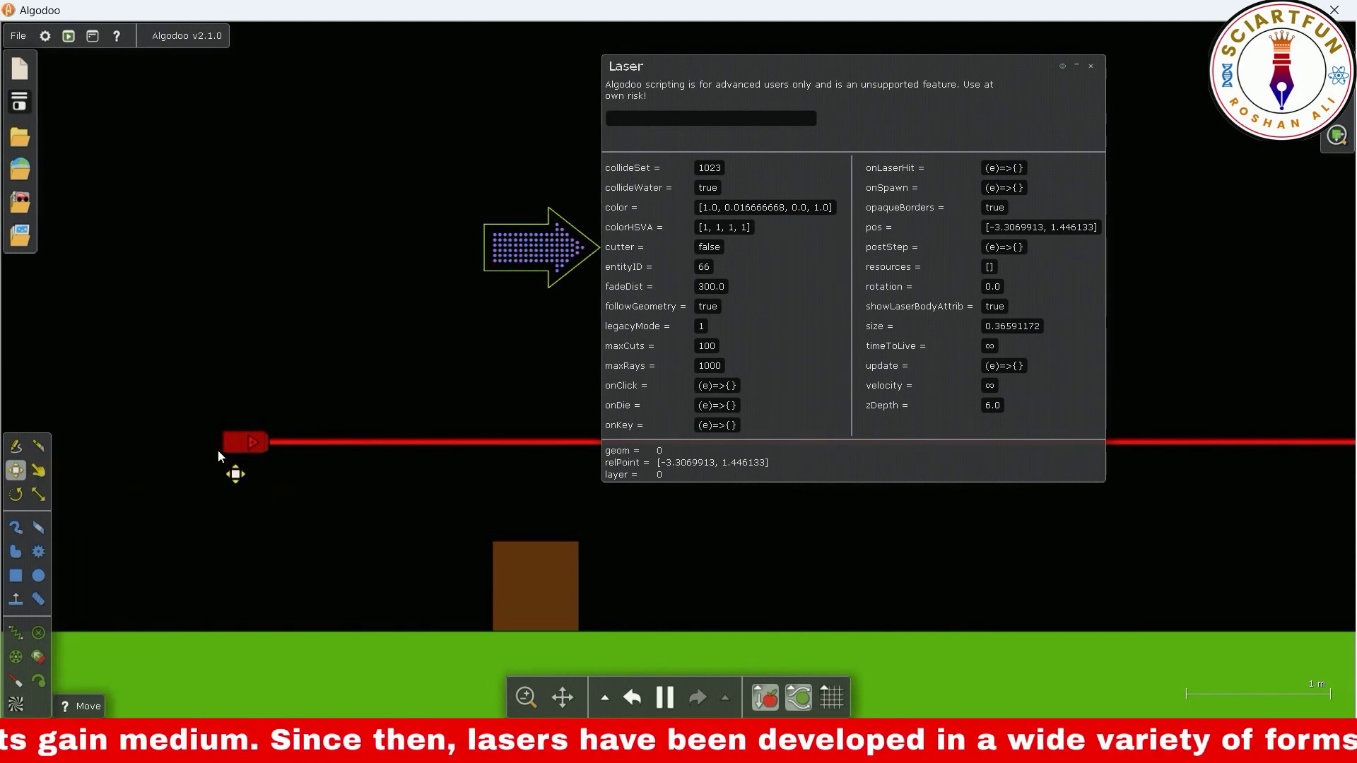
{"action": "left_click_drag", "start_coordinate": [235, 443], "coordinate": [245, 511]}
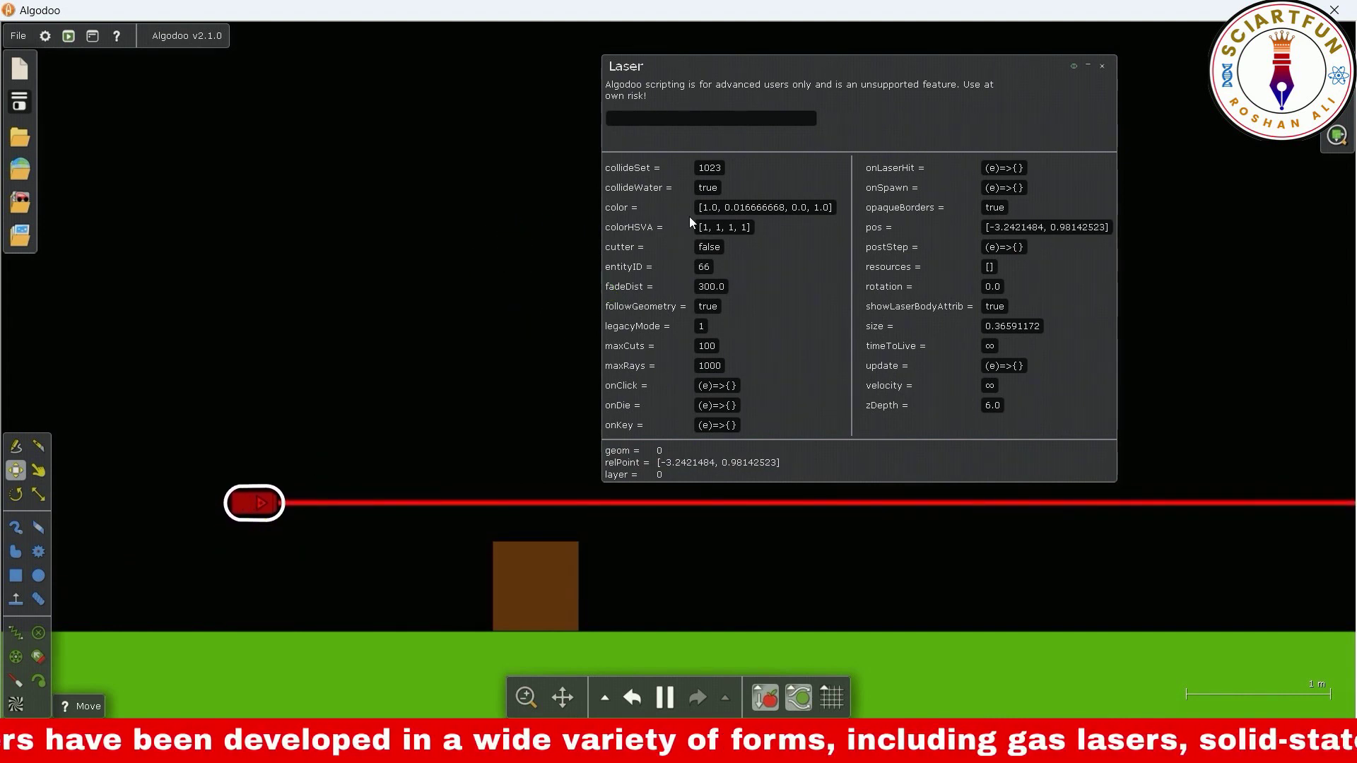
Step: Set the laser's cutter property to true
{"action": "left_click", "coordinate": [724, 247]}
{"action": "type", "text": "true"}
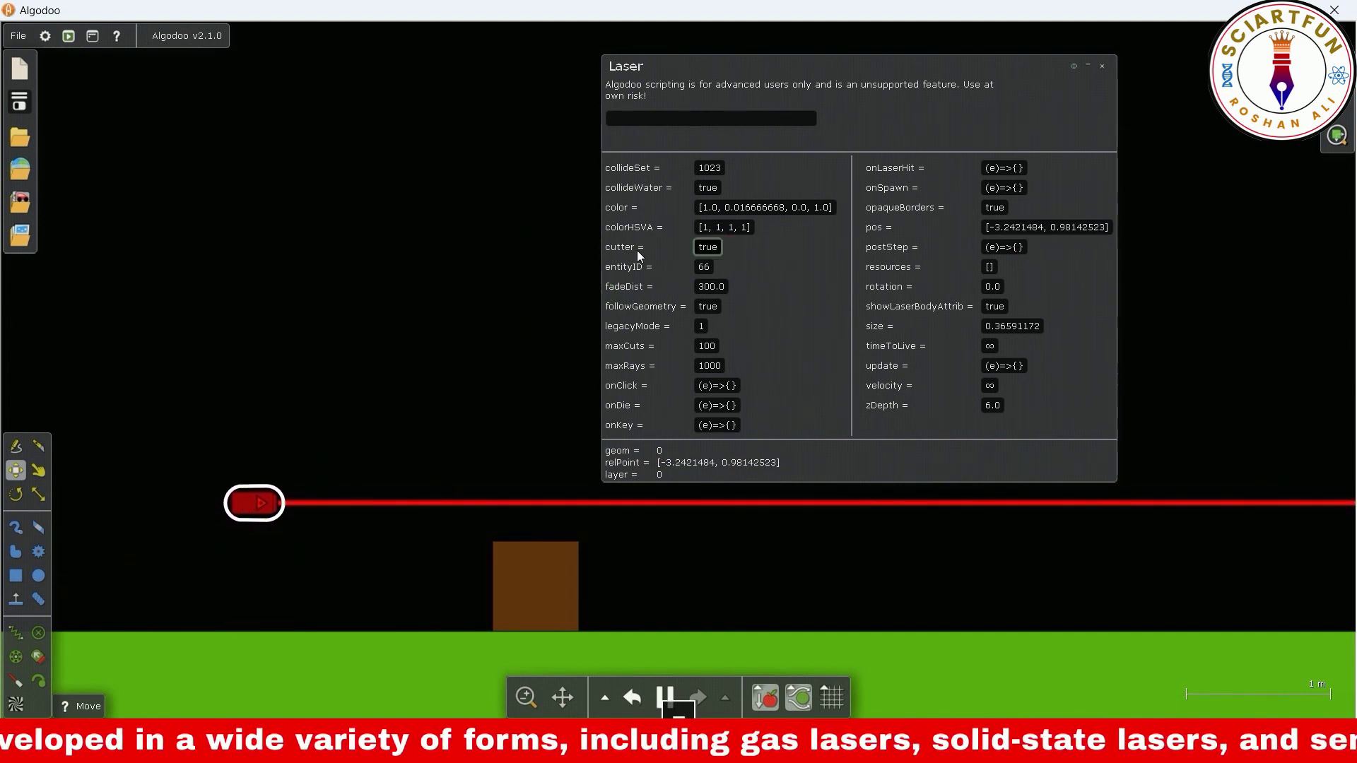
{"action": "key", "text": "Return"}
Step: Slice the upper part of the brown box with the laser beam and pull the cut pieces off to its right
{"action": "left_click_drag", "start_coordinate": [253, 503], "coordinate": [173, 474]}
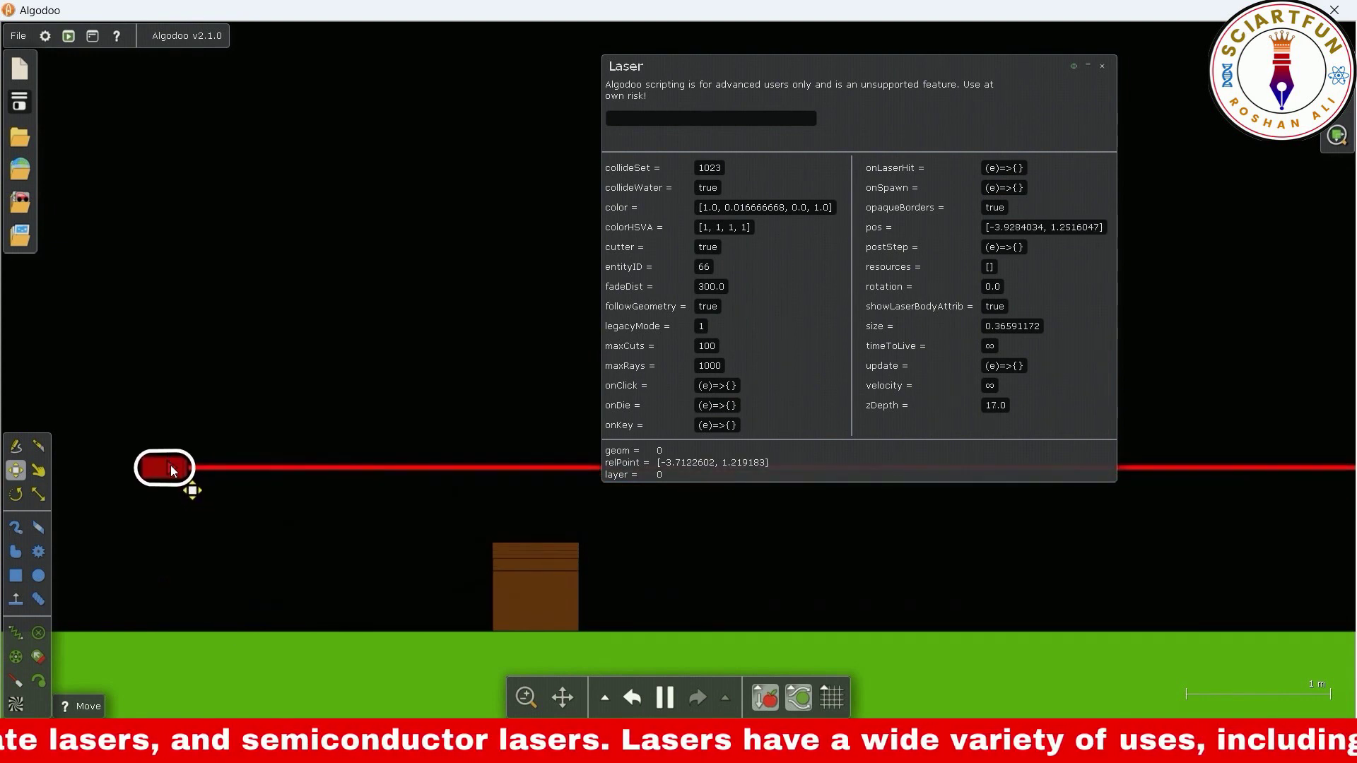
{"action": "left_click", "coordinate": [38, 471]}
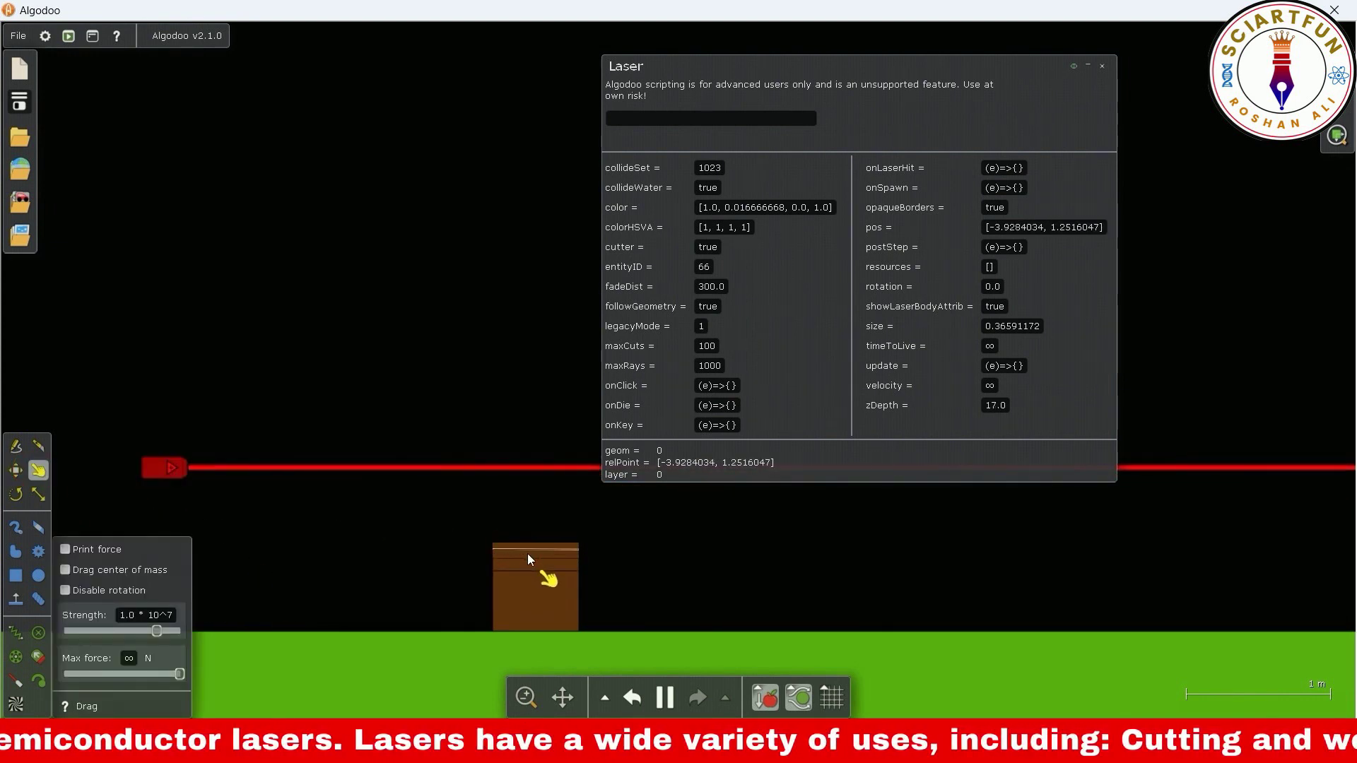
{"action": "left_click_drag", "start_coordinate": [528, 551], "coordinate": [694, 604]}
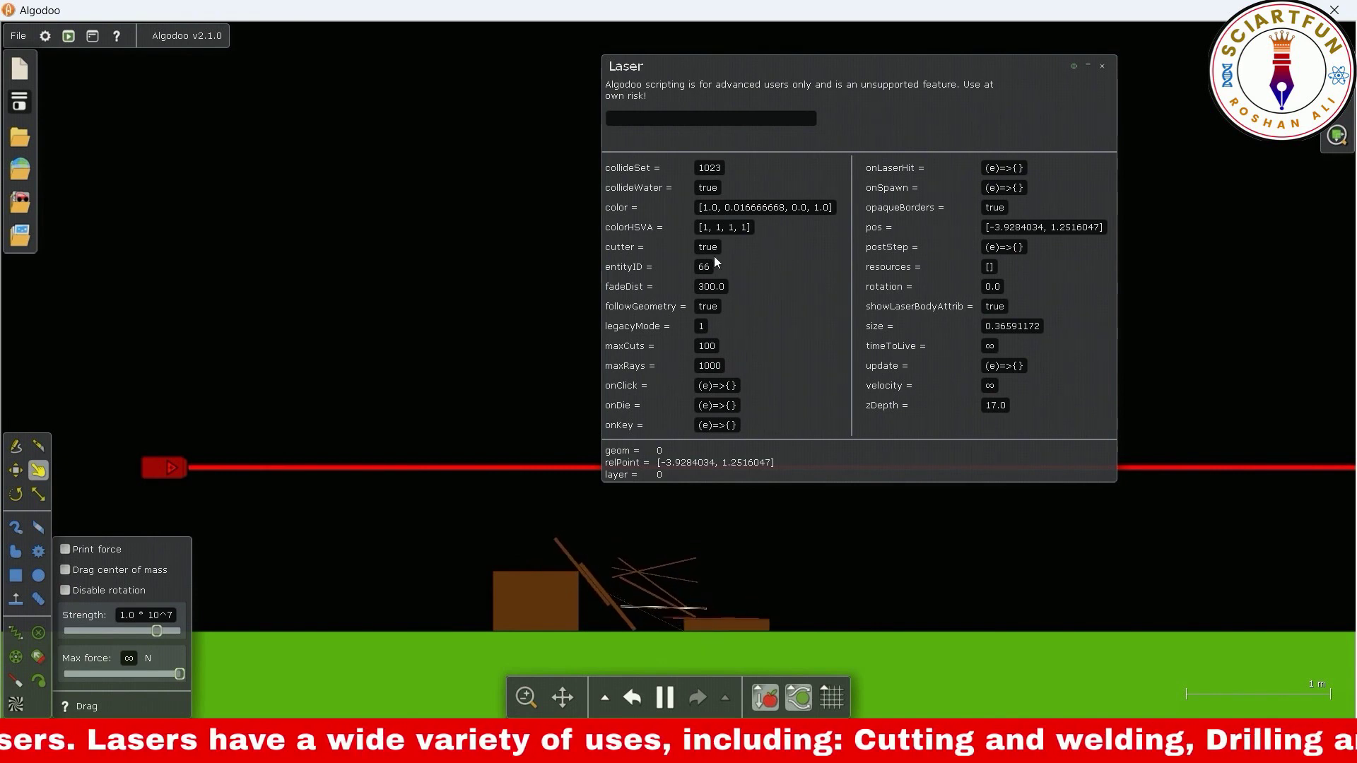
Step: Set the laser's cutter property back to false
{"action": "left_click_drag", "start_coordinate": [717, 249], "coordinate": [672, 253]}
{"action": "type", "text": "false"}
{"action": "key", "text": "Return"}
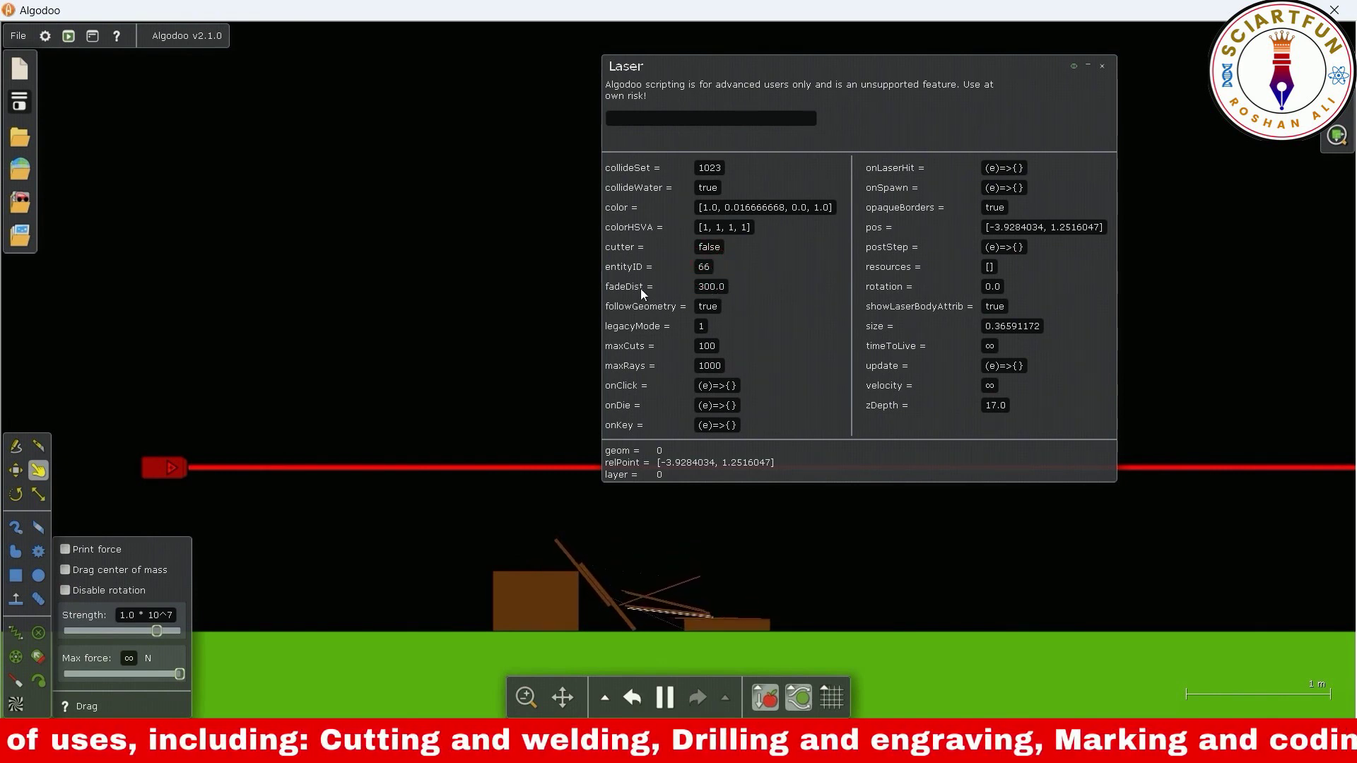
Step: Set the laser's fadeDist to 10
{"action": "double_click", "coordinate": [718, 286]}
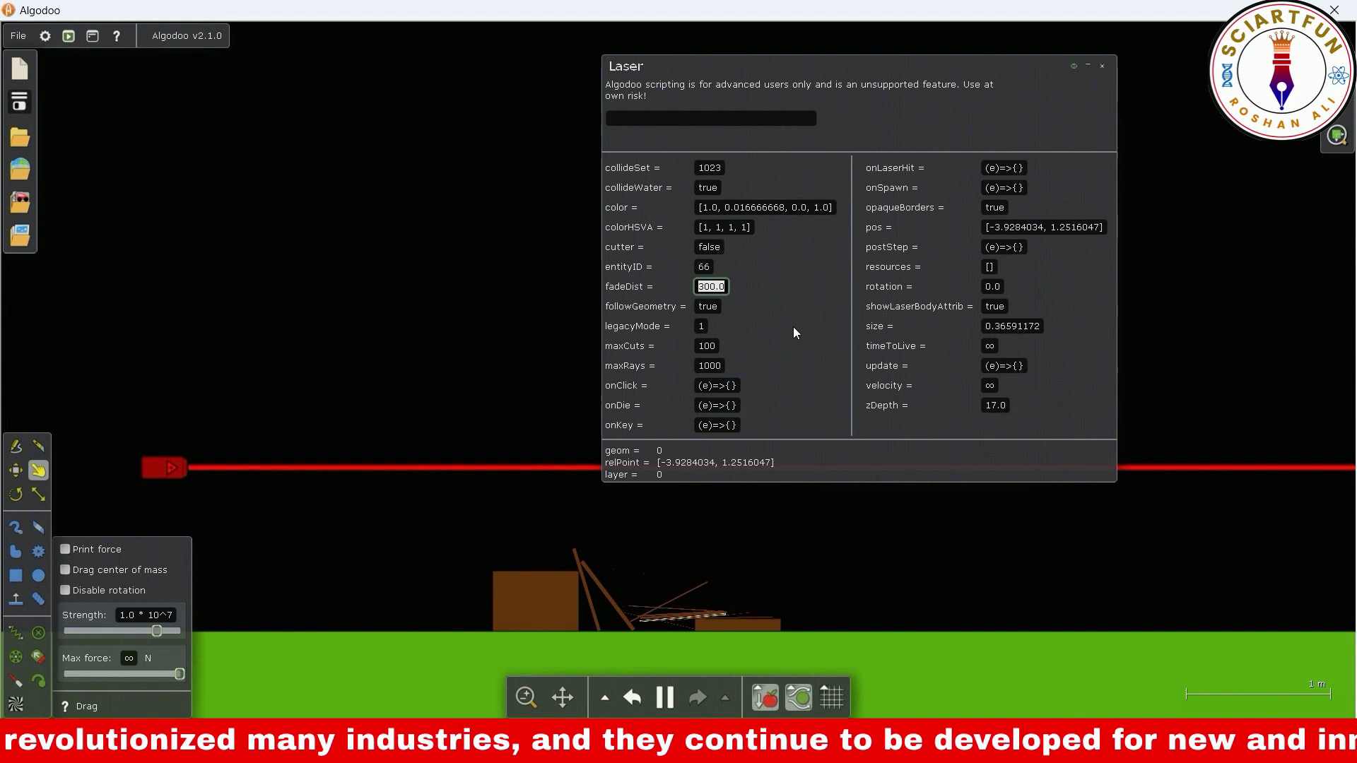
{"action": "type", "text": "10"}
{"action": "key", "text": "Return"}
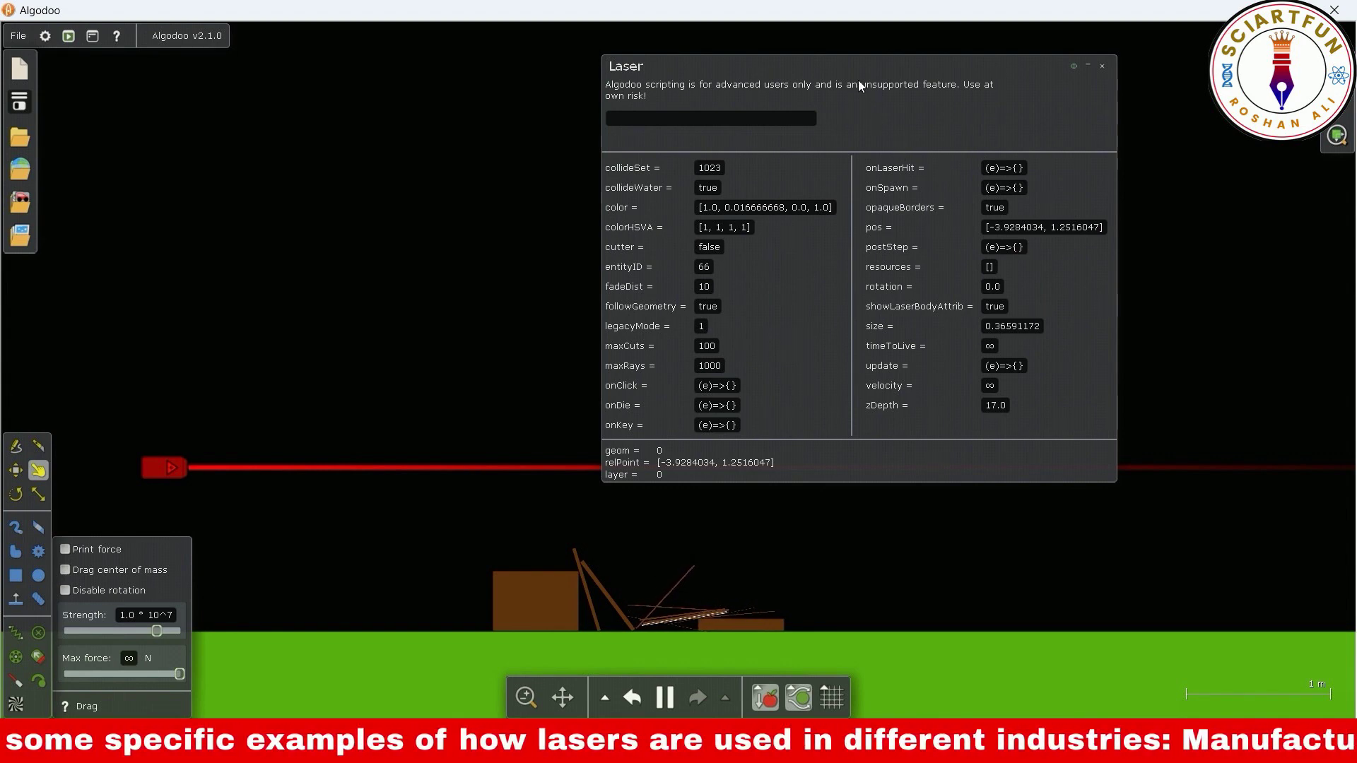
Step: Move the laser's properties window clear of the beam and set fadeDist to 1
{"action": "left_click_drag", "start_coordinate": [858, 79], "coordinate": [779, 39]}
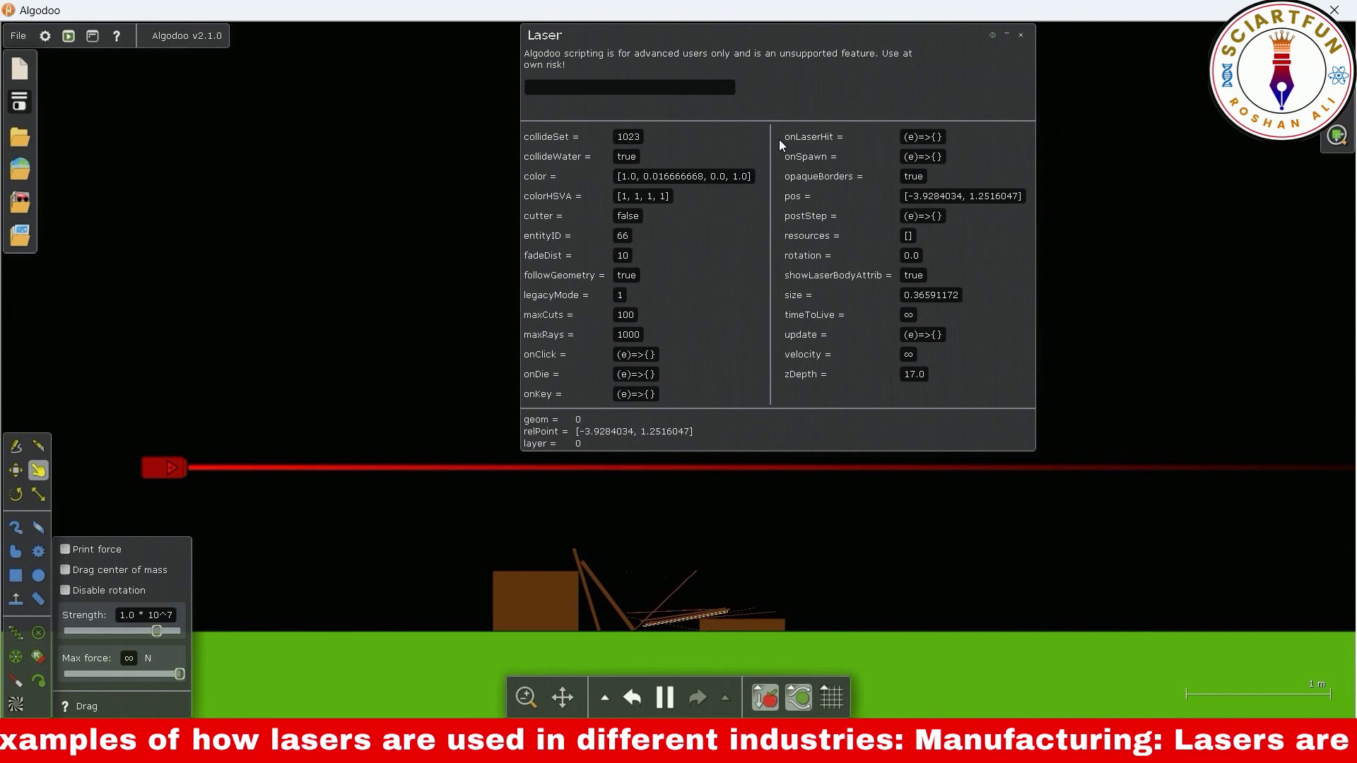
{"action": "left_click", "coordinate": [627, 257]}
{"action": "type", "text": "1"}
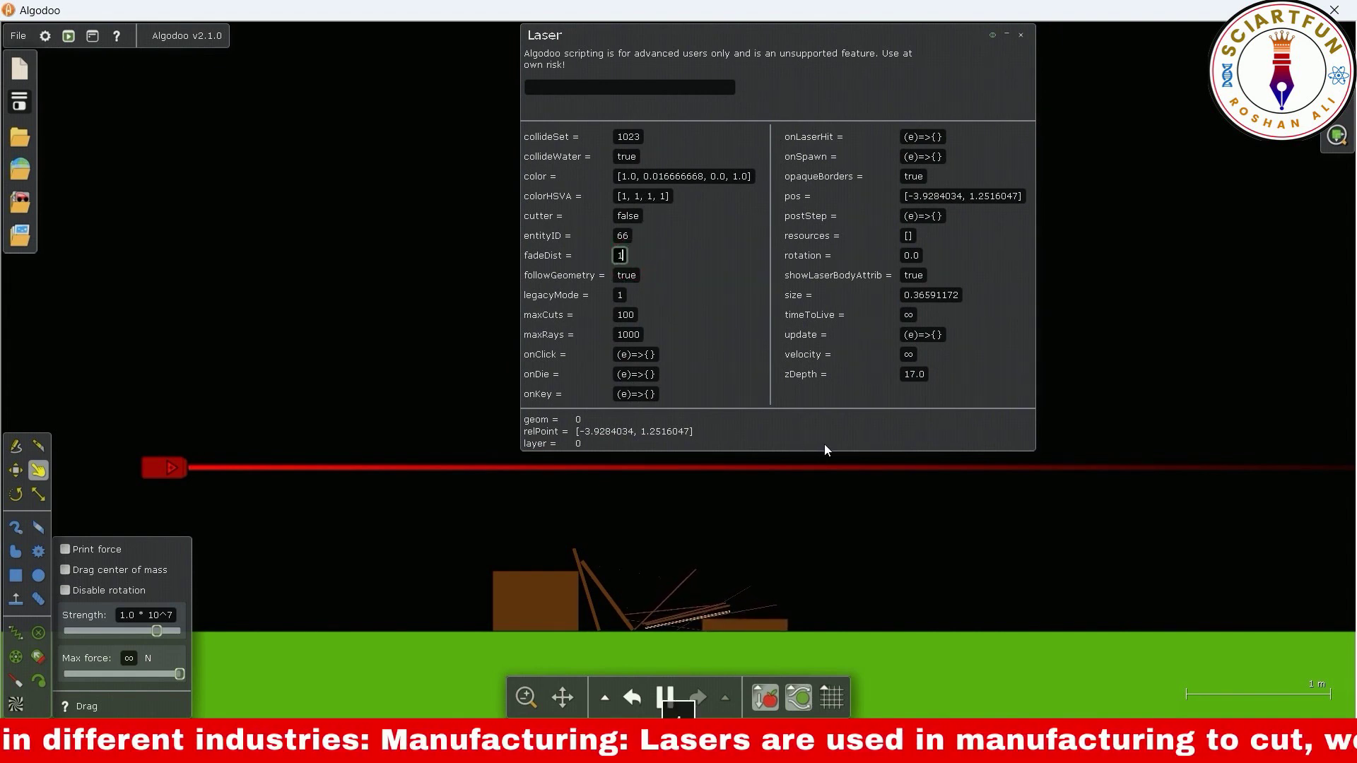
{"action": "key", "text": "Return"}
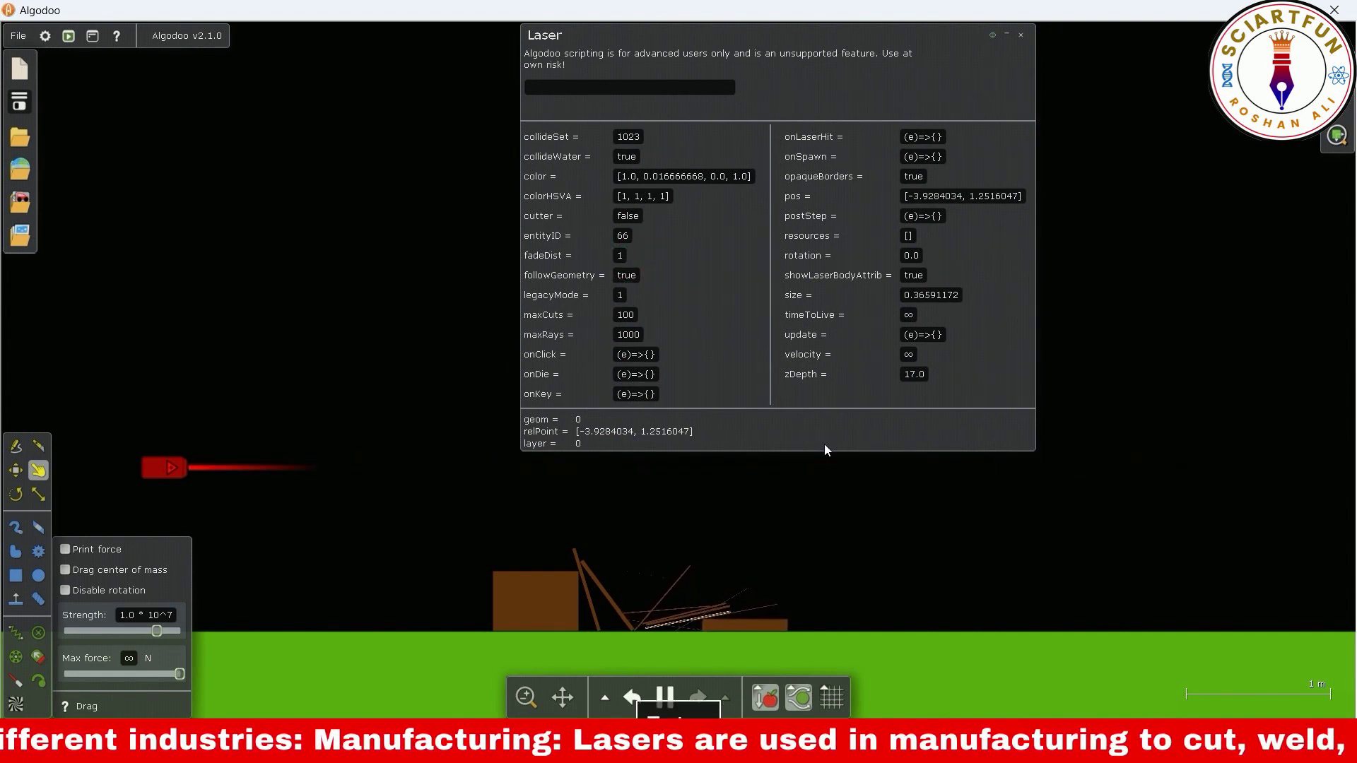
Step: Set the red laser's fadeDist to 10 and compare the beam with a fadeDist of 300
{"action": "left_click", "coordinate": [622, 257]}
{"action": "type", "text": "0"}
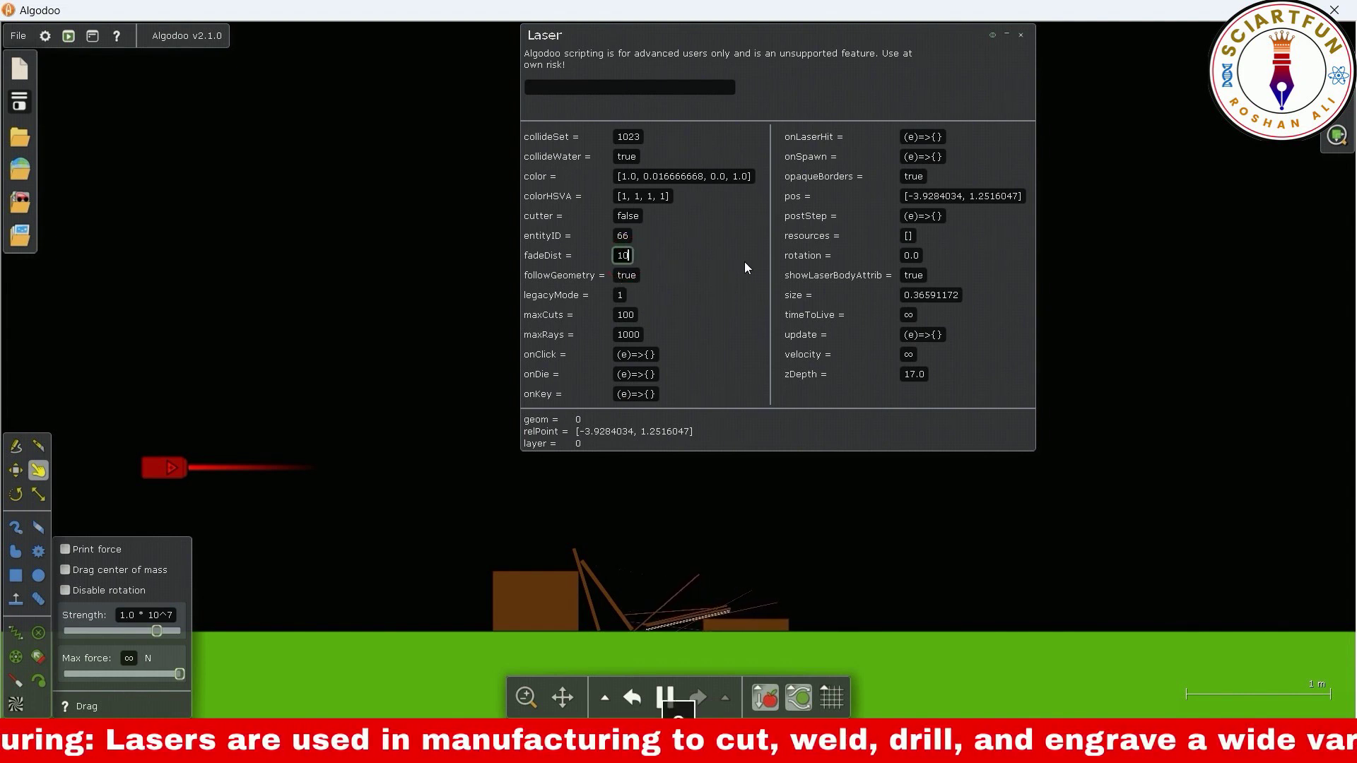
{"action": "key", "text": "Return"}
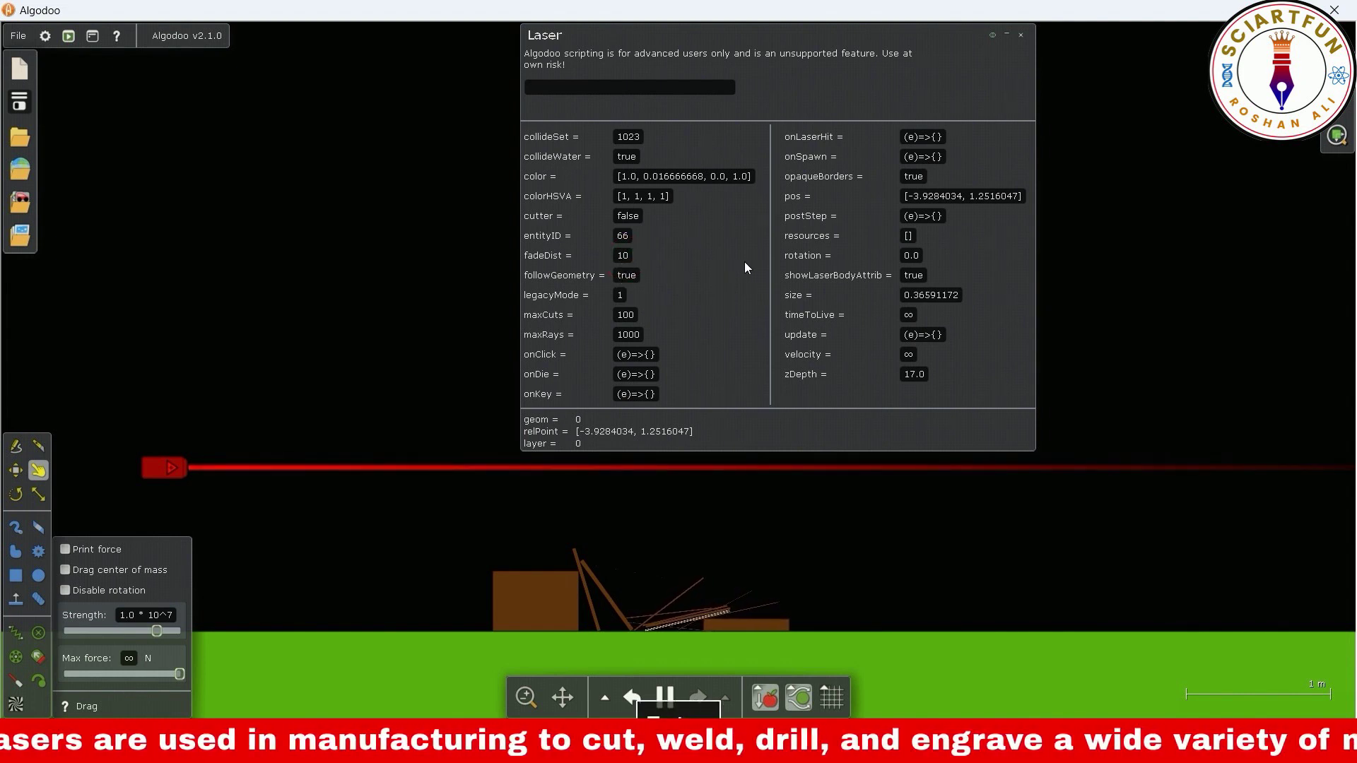
{"action": "left_click", "coordinate": [632, 257]}
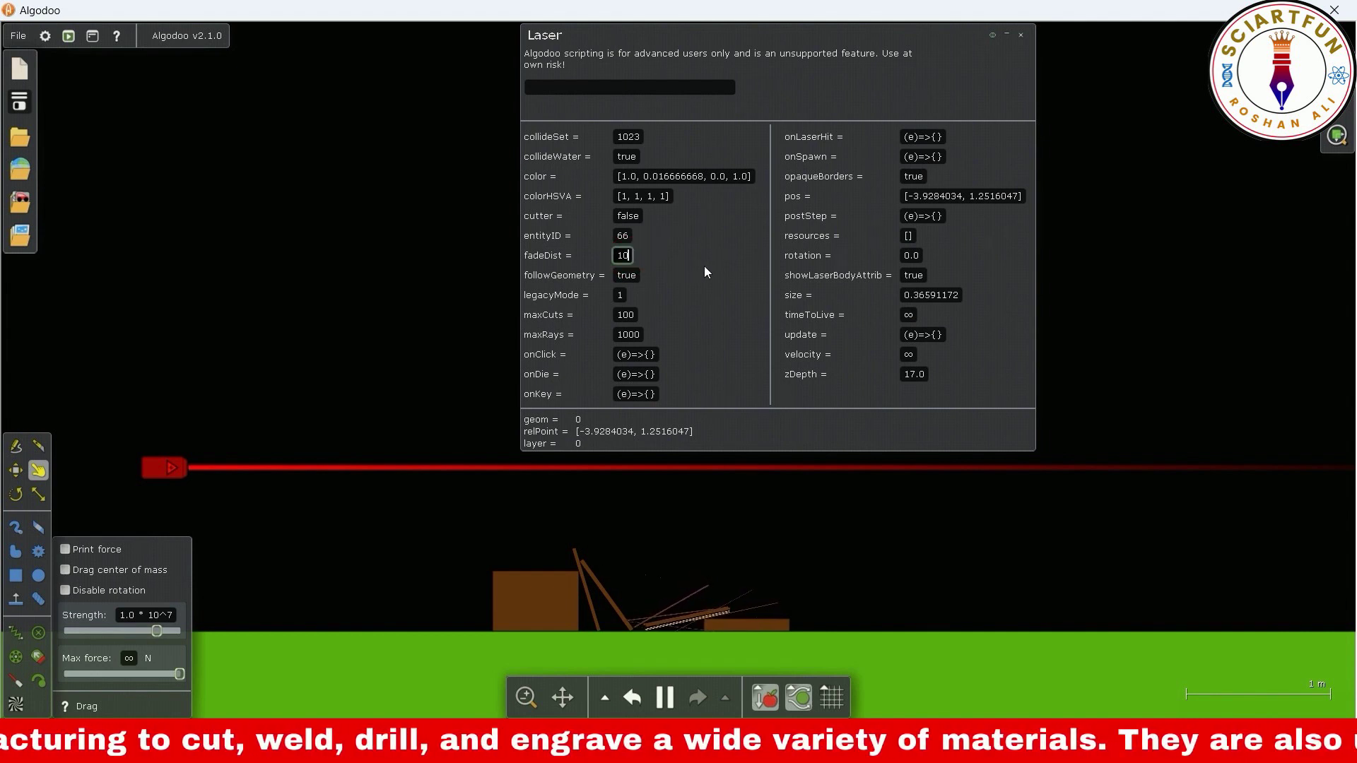
{"action": "key", "text": "BackSpace"}
{"action": "key", "text": "BackSpace"}
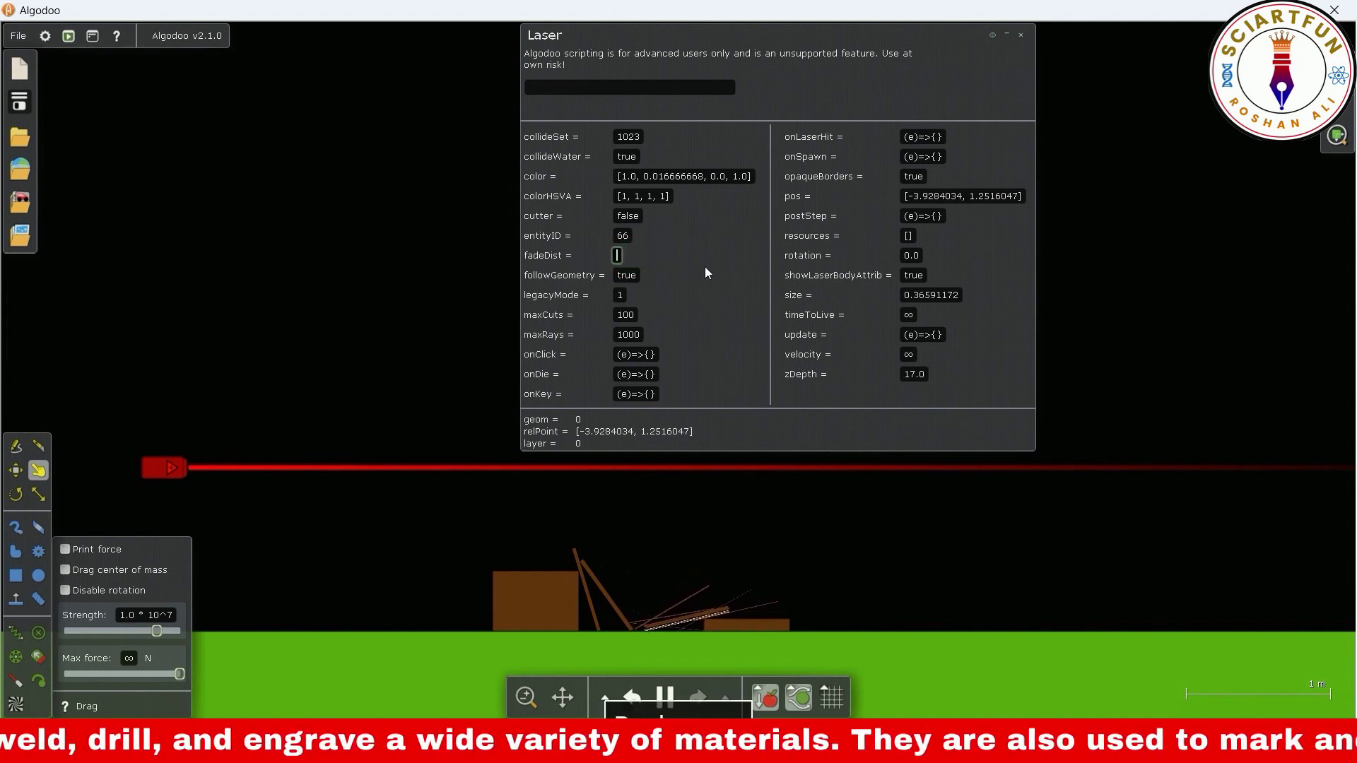
{"action": "type", "text": "300"}
{"action": "key", "text": "Return"}
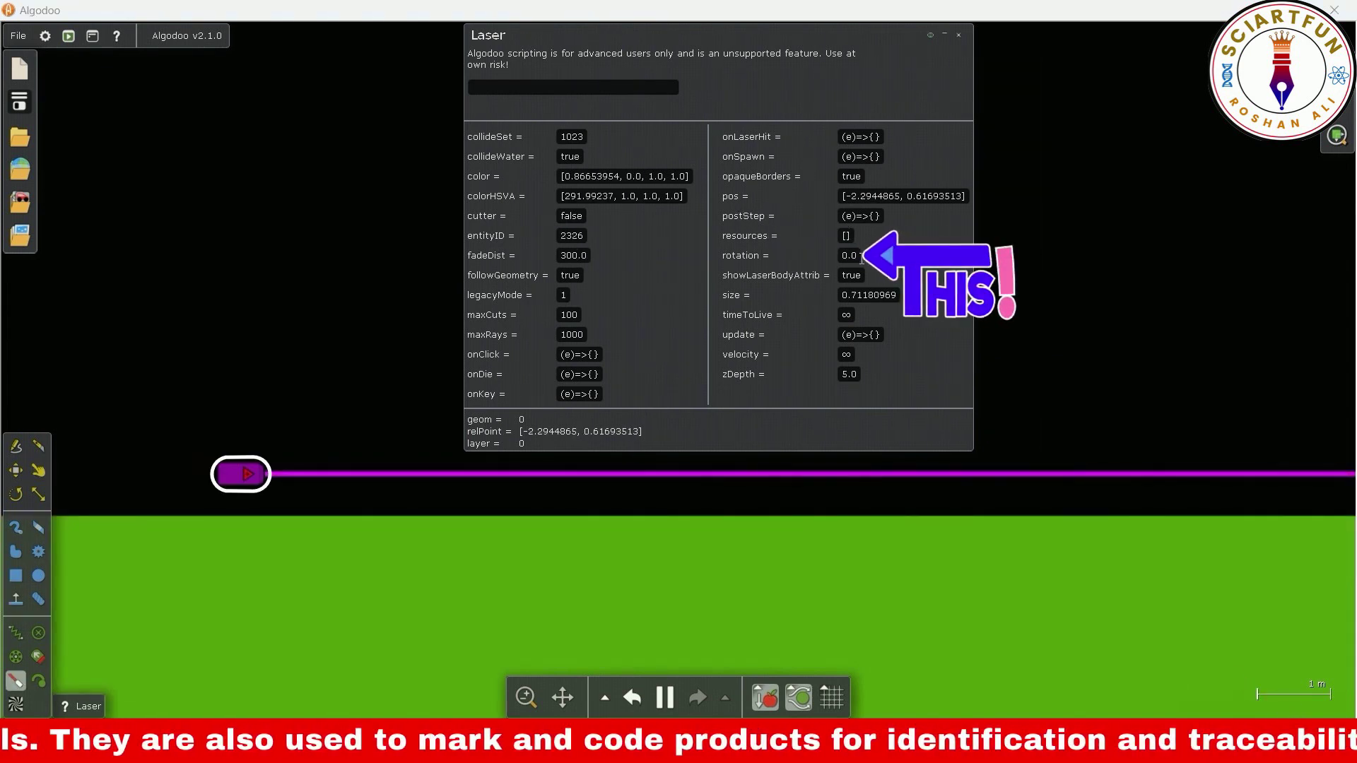
Step: Set the purple laser's rotation to 0.1 and increase it to 0.2
{"action": "left_click", "coordinate": [857, 255]}
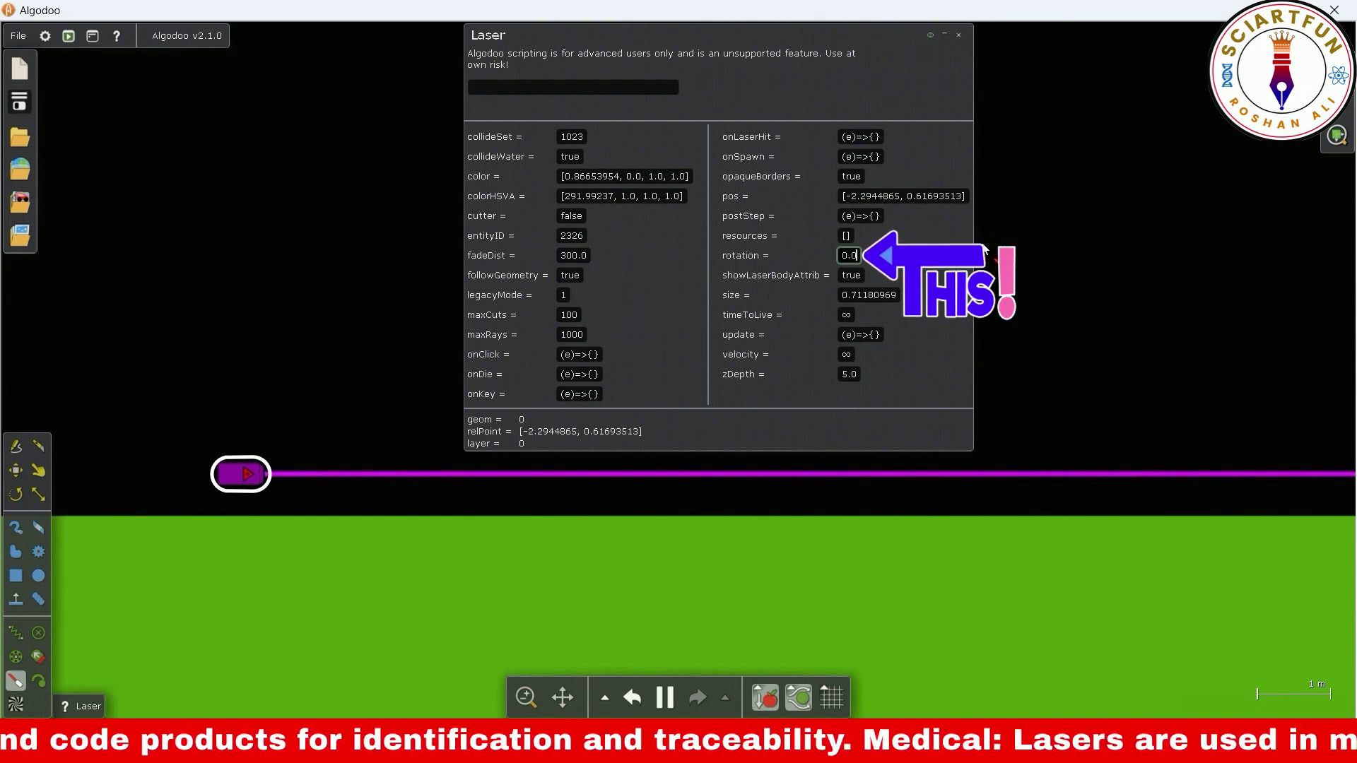
{"action": "key", "text": "BackSpace"}
{"action": "key", "text": "BackSpace"}
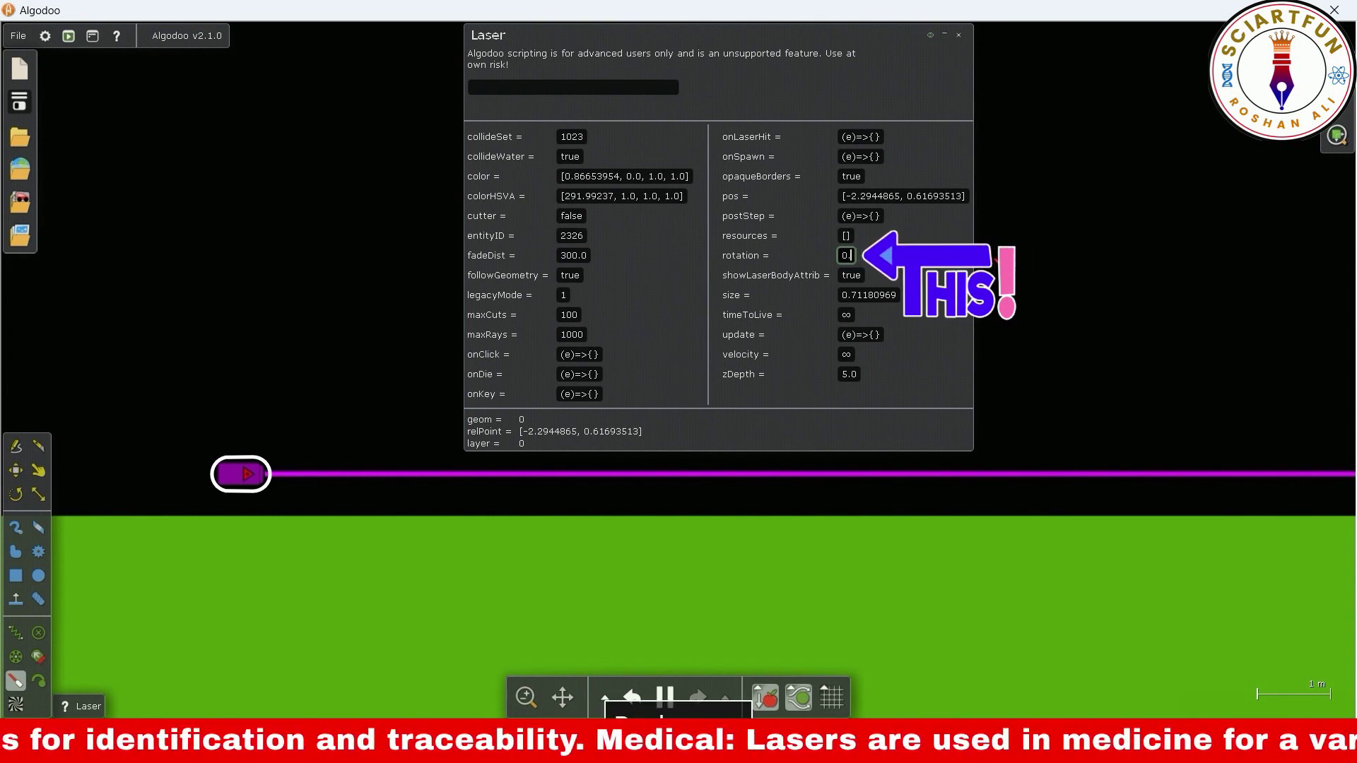
{"action": "type", "text": ".1"}
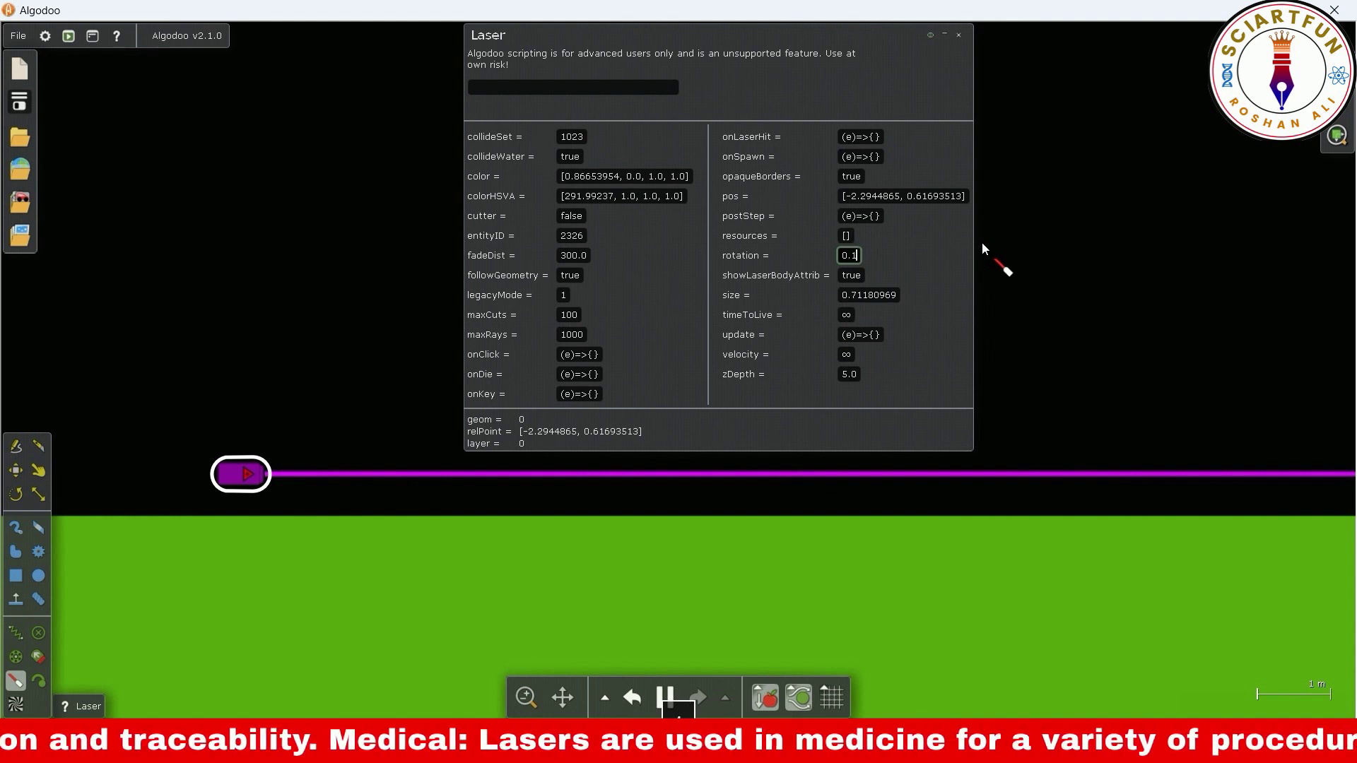
{"action": "key", "text": "Return"}
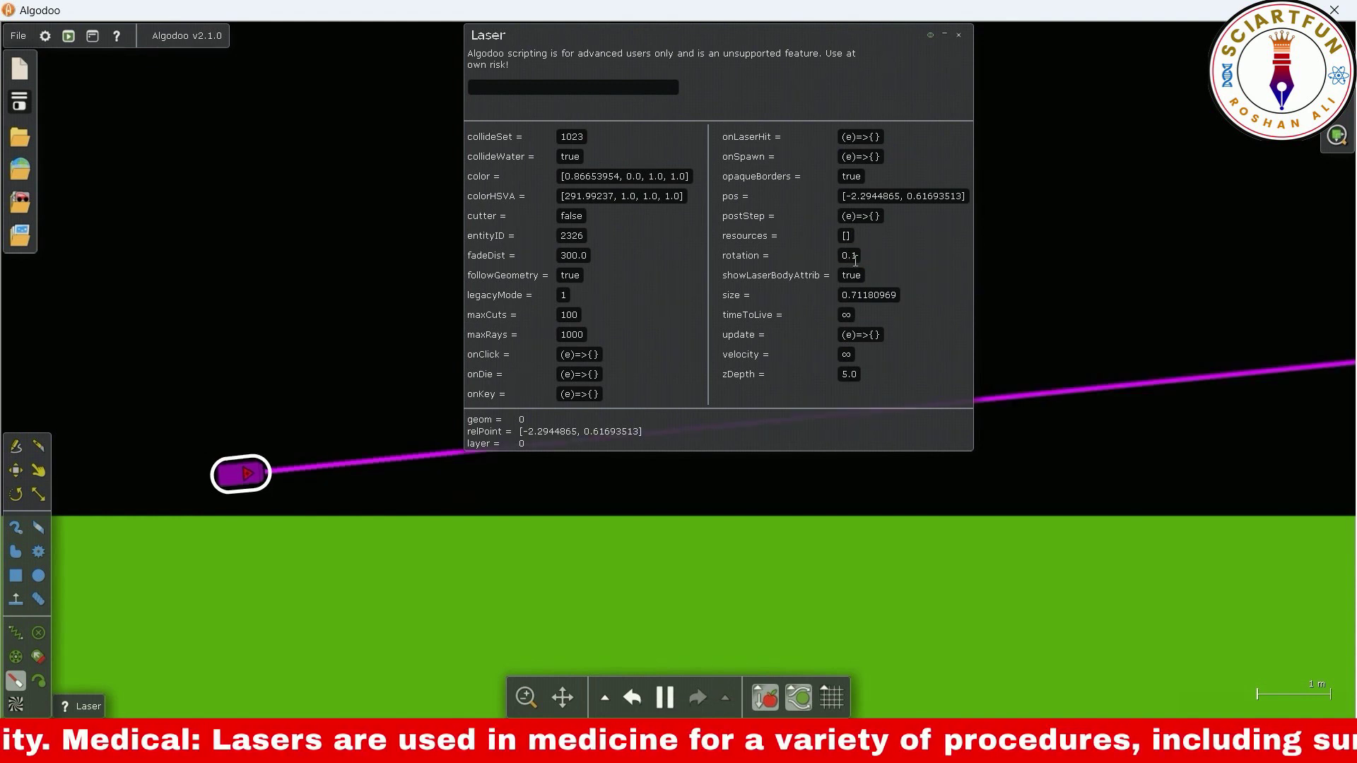
{"action": "left_click", "coordinate": [857, 258]}
{"action": "key", "text": "BackSpace"}
{"action": "type", "text": "2"}
{"action": "key", "text": "Return"}
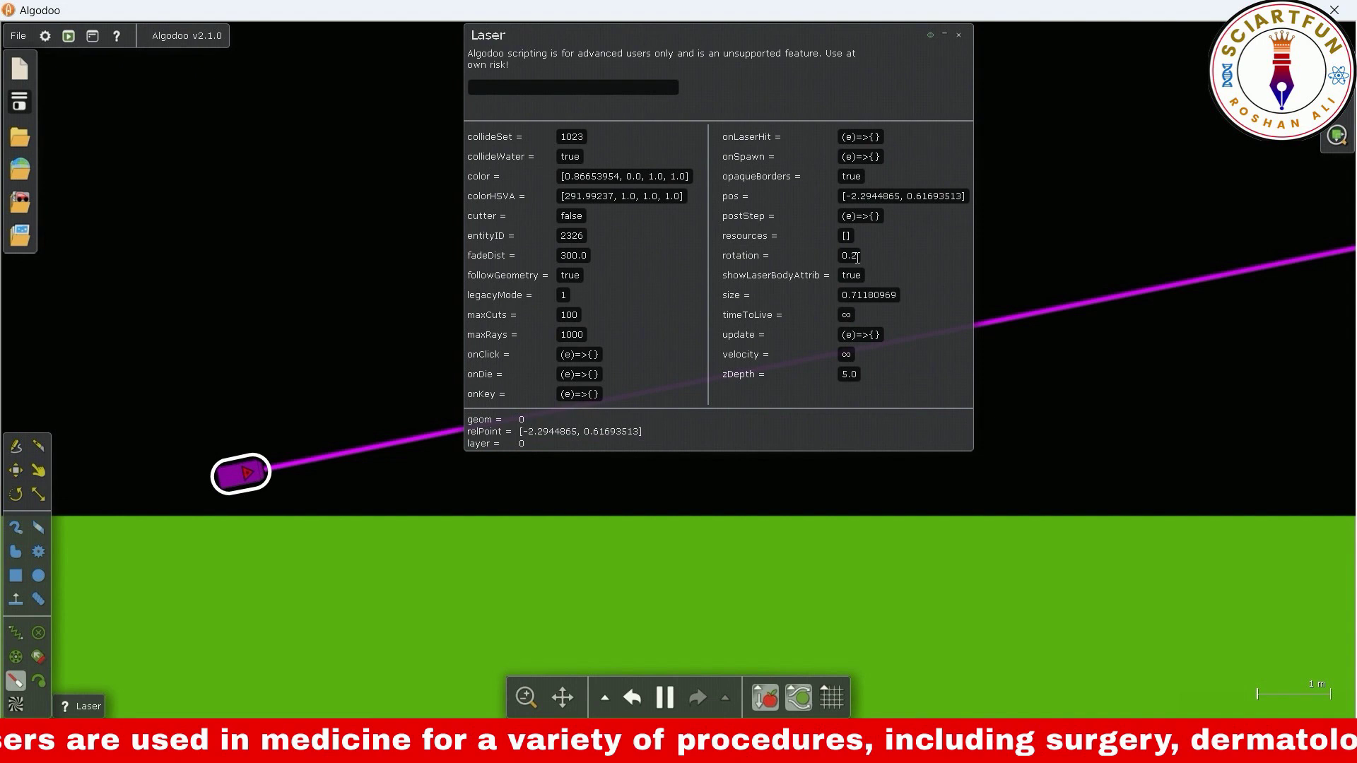
Step: Reset the purple laser's rotation to 0.0
{"action": "left_click", "coordinate": [856, 256]}
{"action": "key", "text": "BackSpace"}
{"action": "type", "text": "0"}
{"action": "key", "text": "Return"}
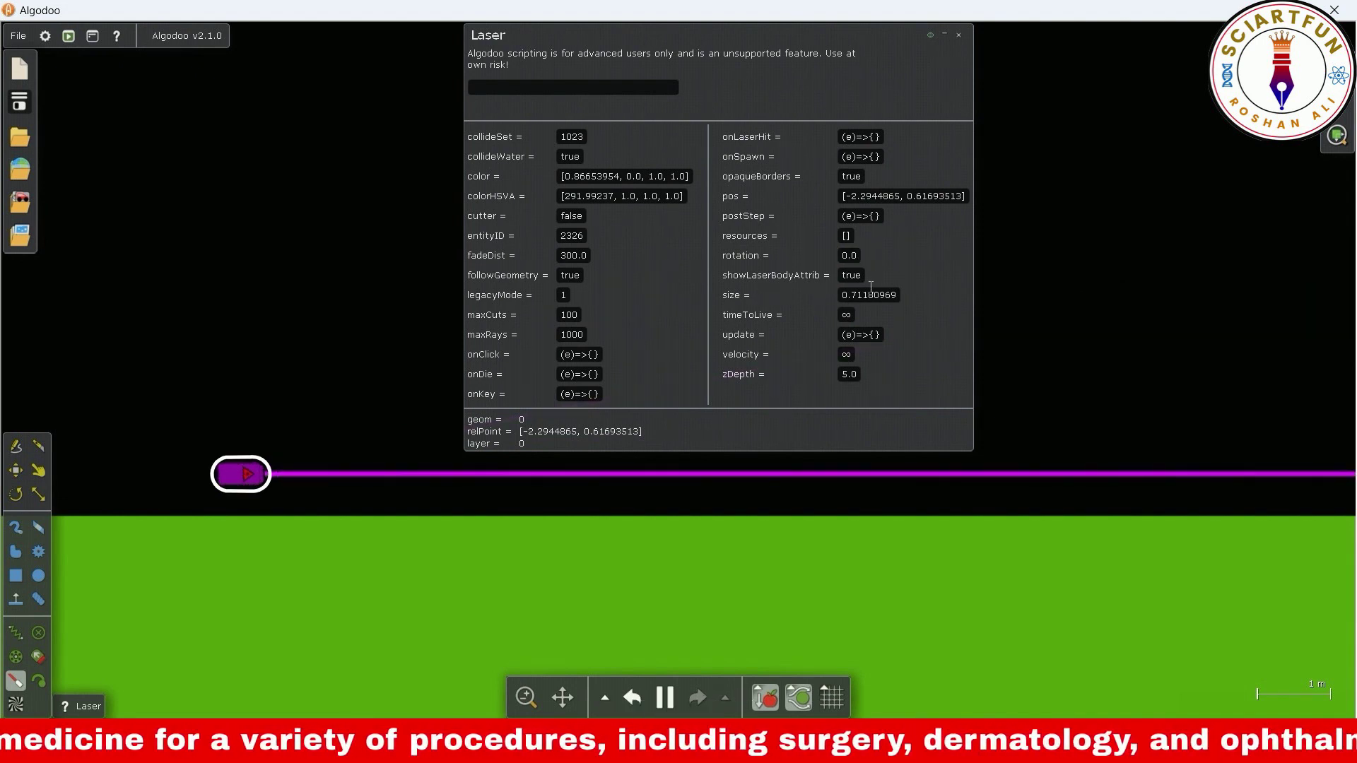
Step: Hide the purple laser's body by setting its showLaserBodyAttrib property to false
{"action": "double_click", "coordinate": [854, 275]}
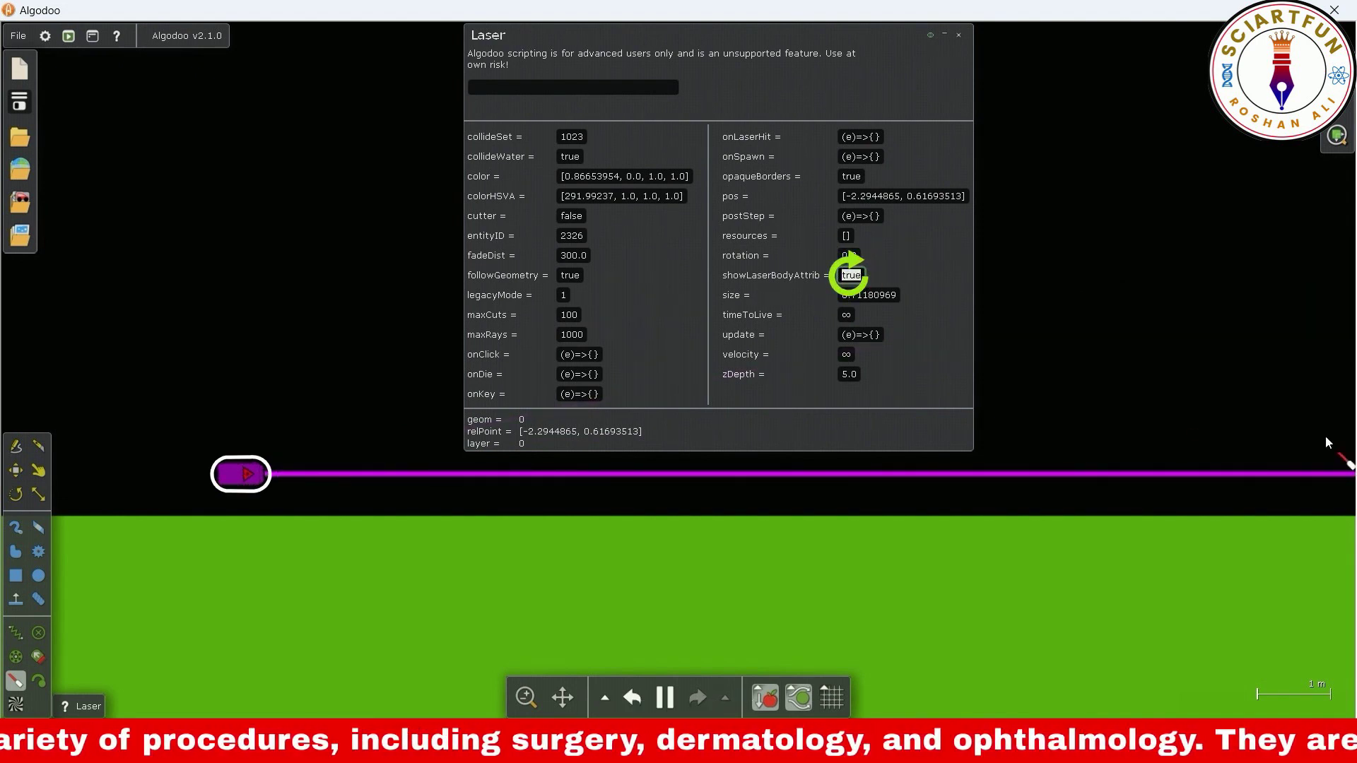
{"action": "type", "text": "false"}
{"action": "key", "text": "Return"}
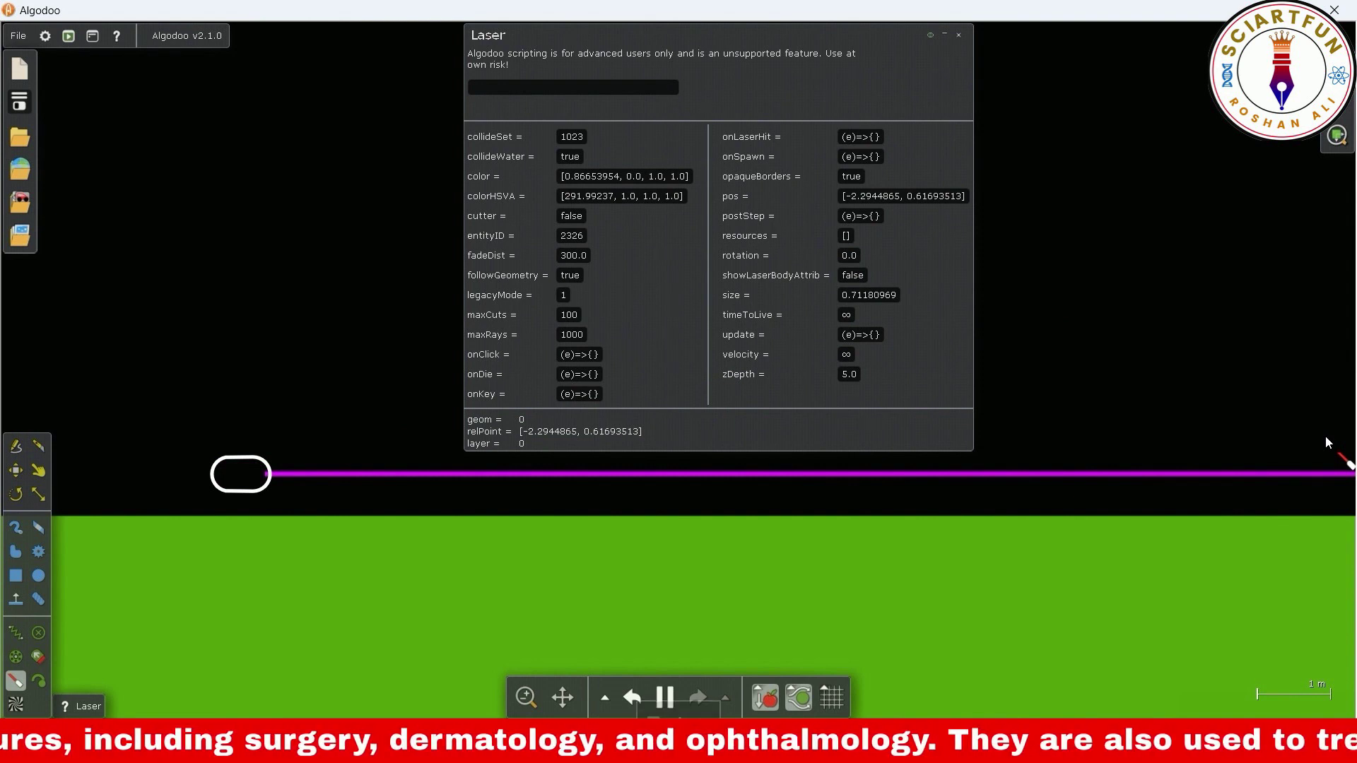
Step: Place a second laser directly above the purple one, switch to the Move tool and clear the purple laser's selection
{"action": "left_click", "coordinate": [240, 413]}
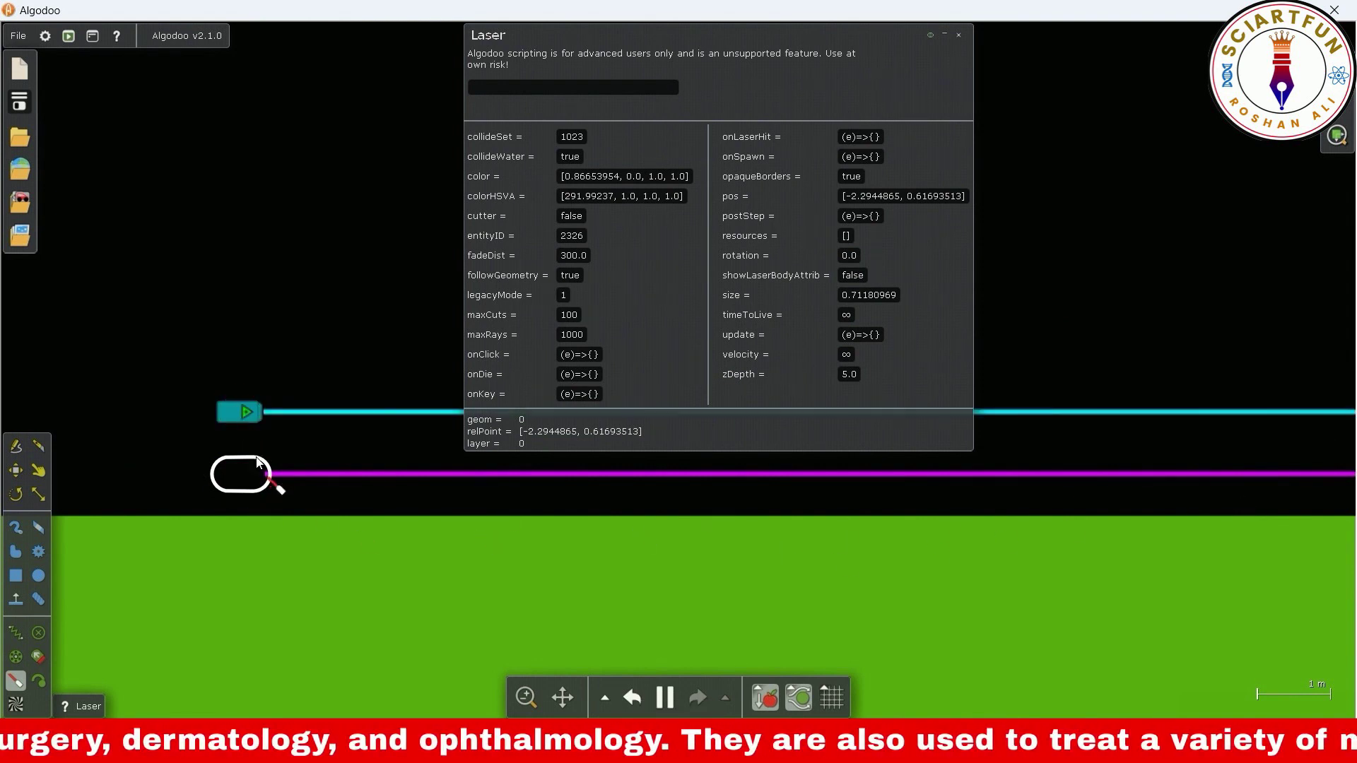
{"action": "left_click", "coordinate": [20, 475]}
{"action": "left_click", "coordinate": [276, 488]}
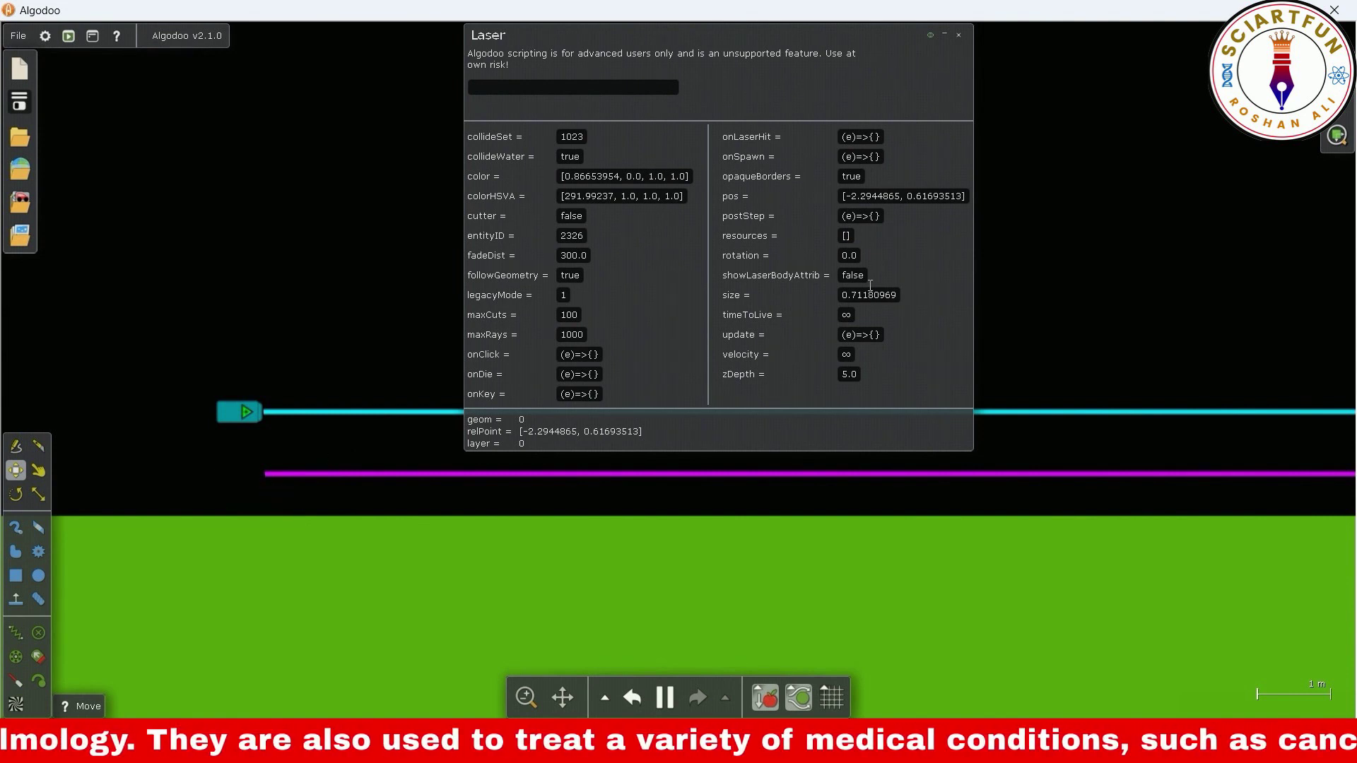
Step: Set the purple laser's showLaserBodyAttrib property back to true
{"action": "type", "text": "true"}
{"action": "key", "text": "Return"}
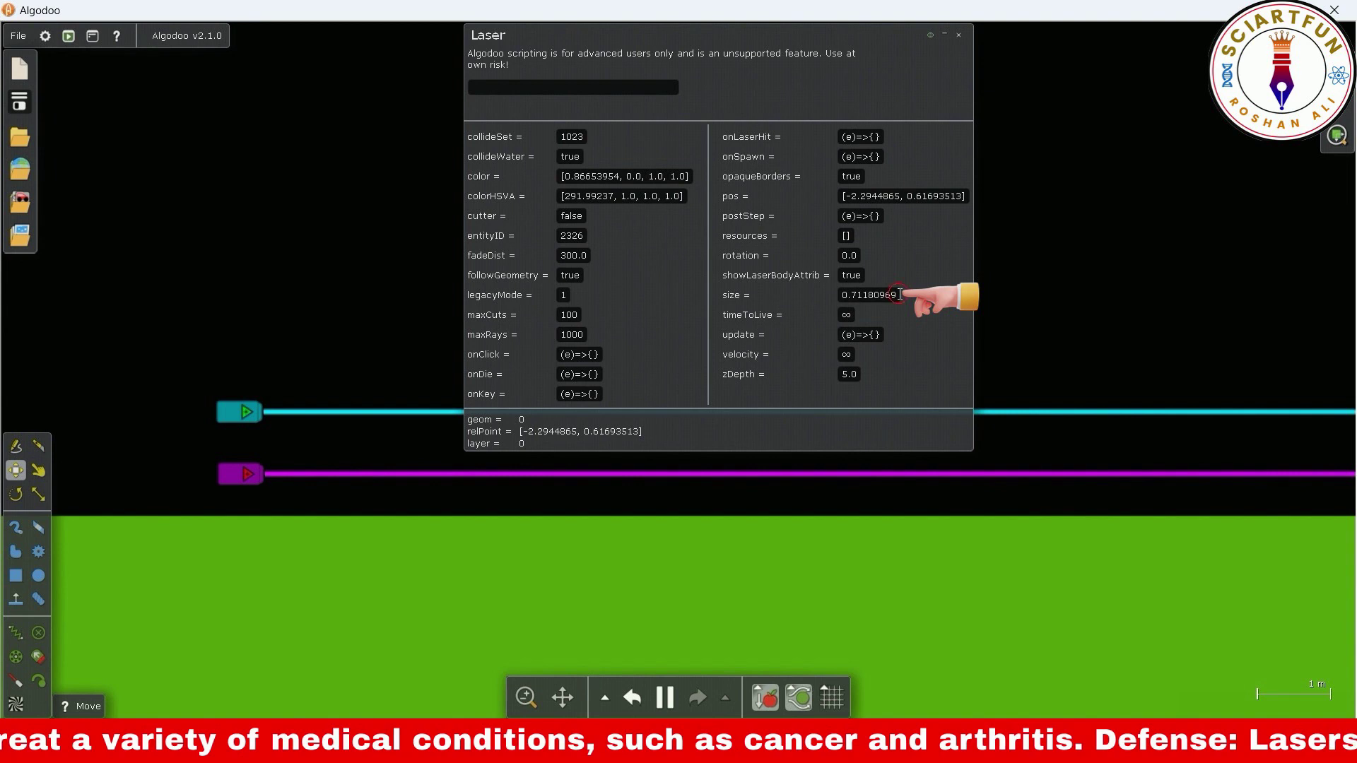
Step: Enlarge the purple laser by setting its size to 1 and raising it to 2
{"action": "left_click", "coordinate": [845, 296]}
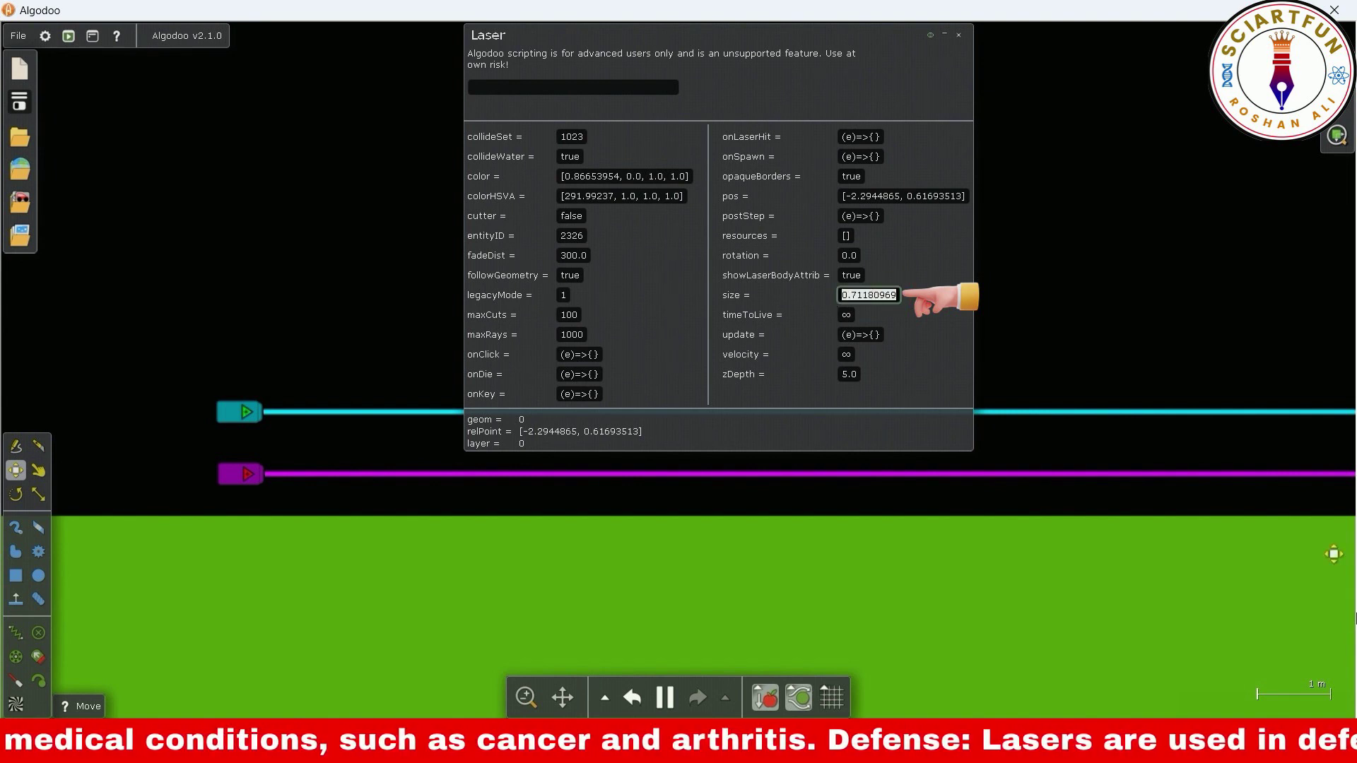
{"action": "type", "text": "1"}
{"action": "key", "text": "Return"}
{"action": "left_click", "coordinate": [845, 296]}
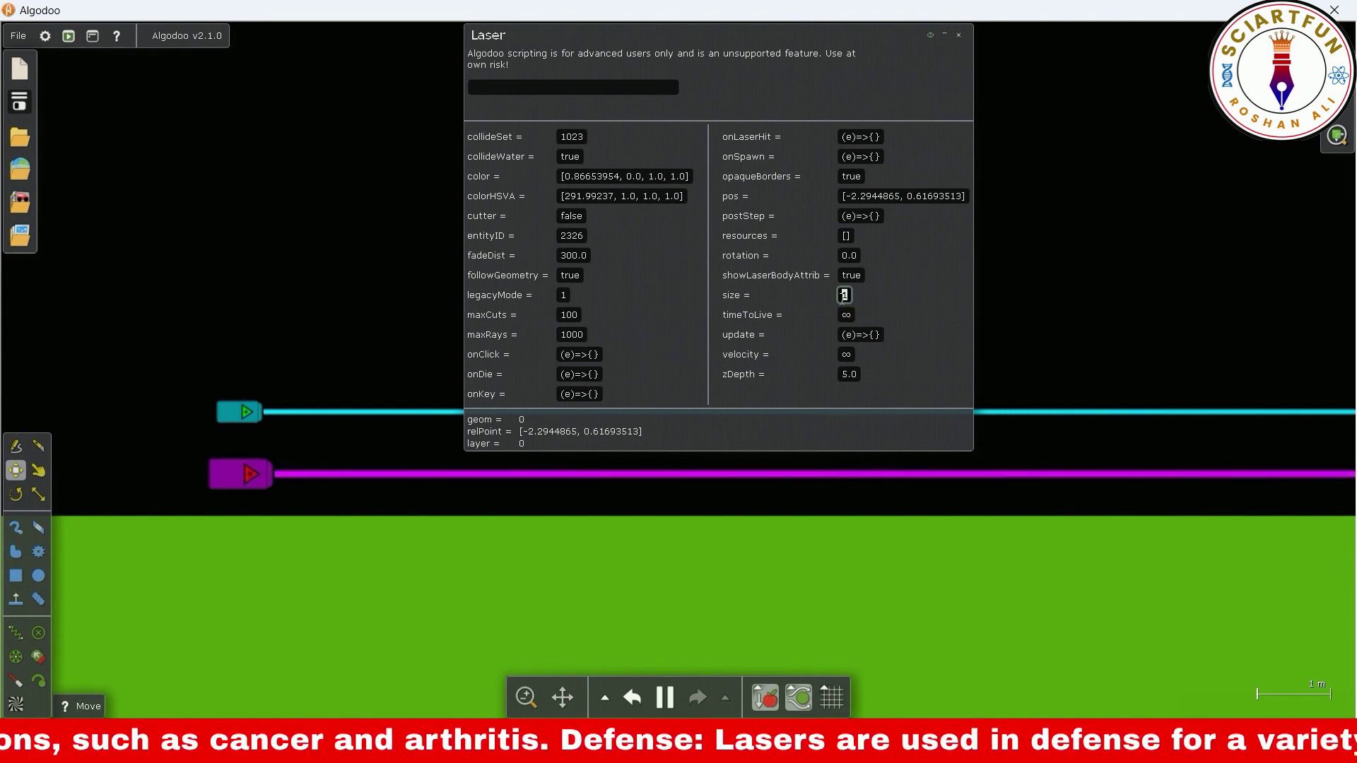
{"action": "type", "text": "2"}
{"action": "key", "text": "Return"}
Step: Give the purple laser's beam a finite velocity, trying 1, 5 and 10
{"action": "left_click", "coordinate": [846, 354]}
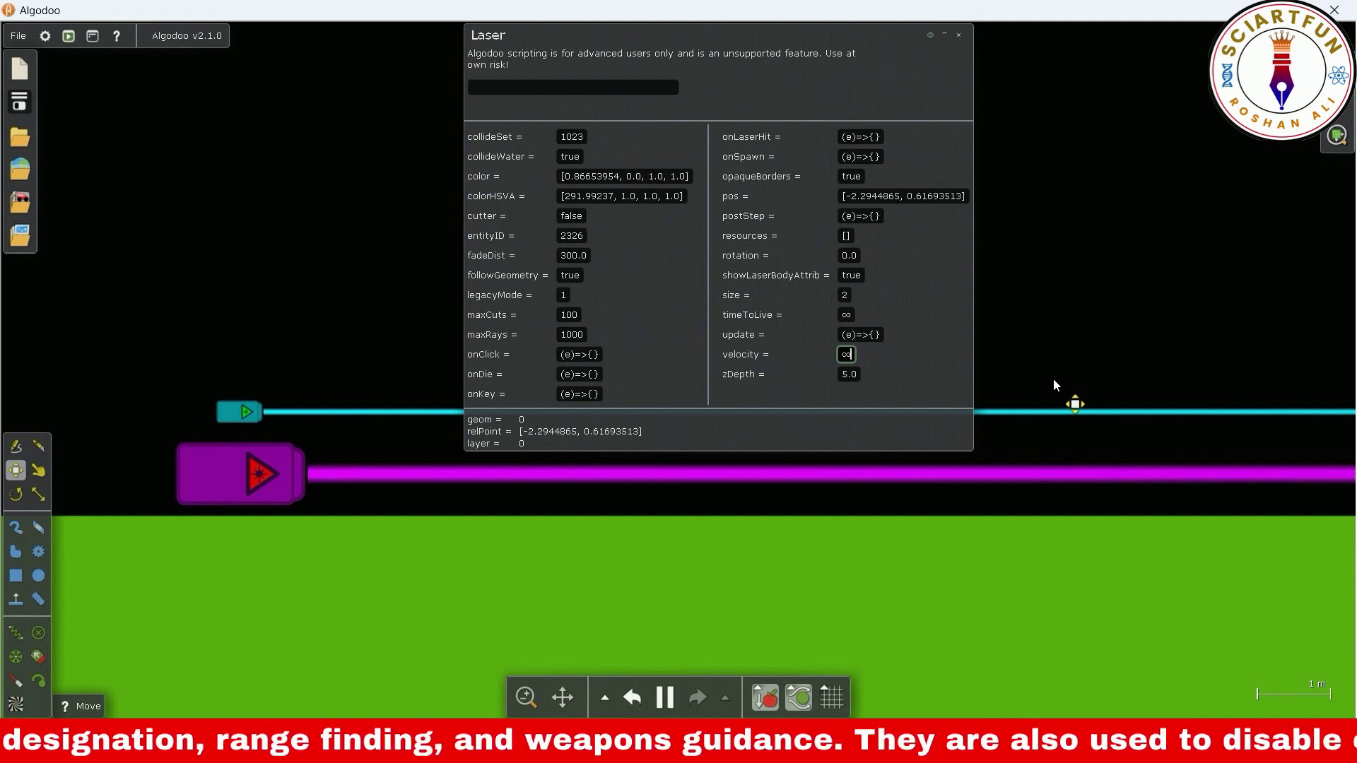
{"action": "key", "text": "BackSpace"}
{"action": "type", "text": "1"}
{"action": "key", "text": "Return"}
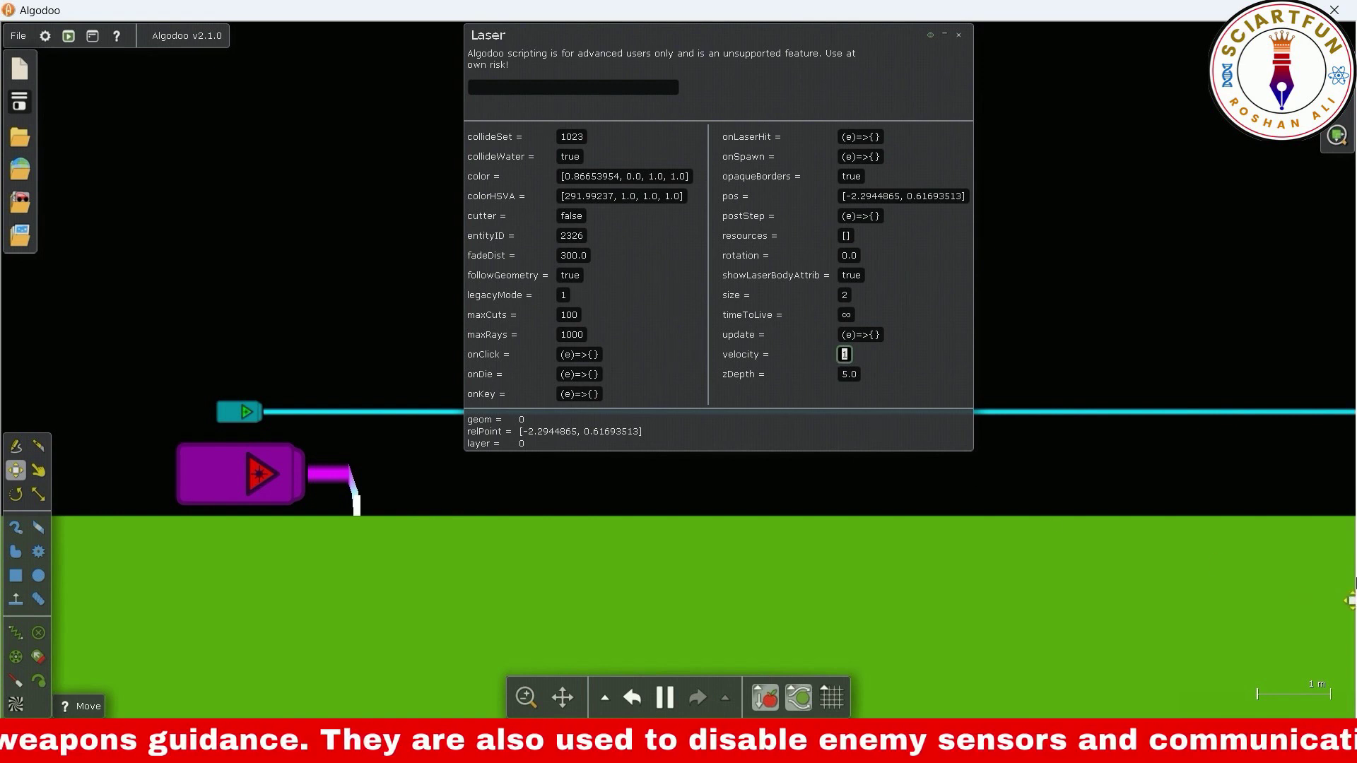
{"action": "type", "text": "5"}
{"action": "key", "text": "Return"}
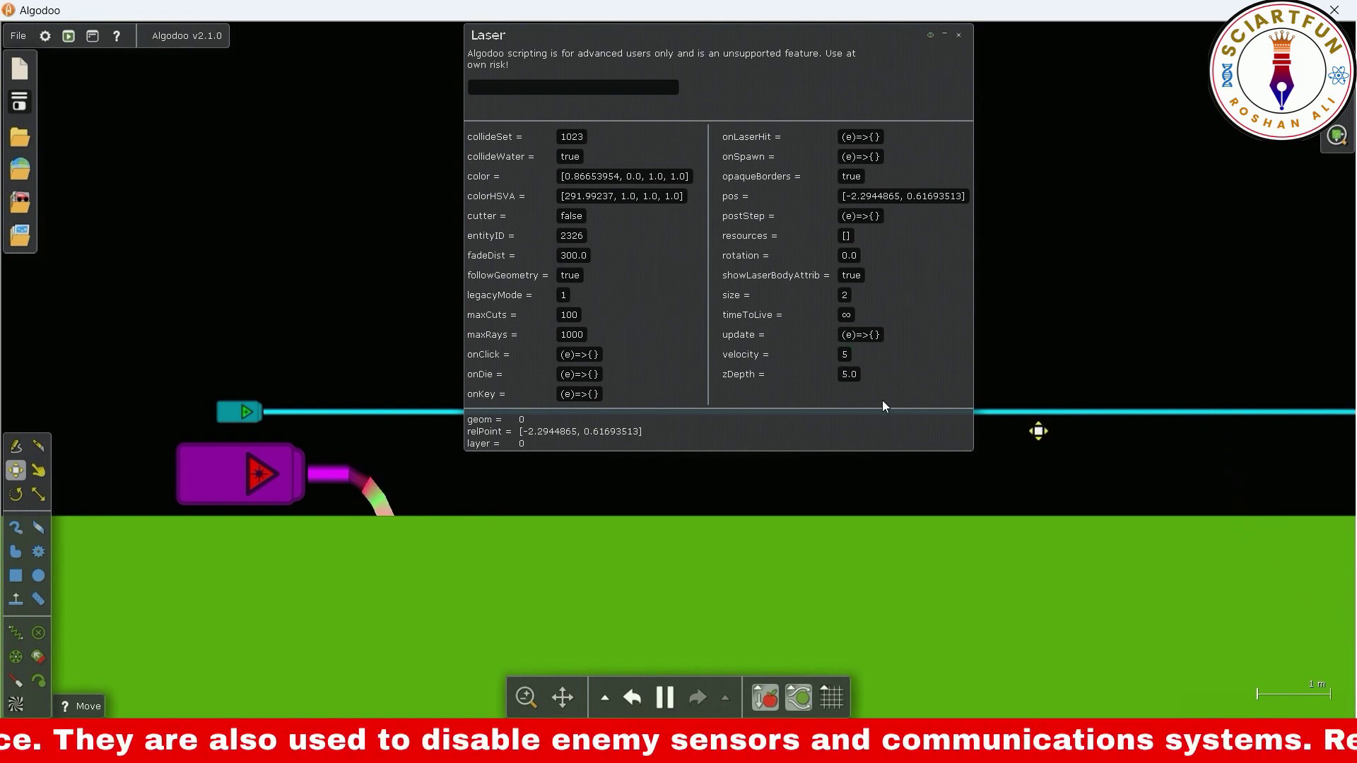
{"action": "type", "text": "10"}
{"action": "key", "text": "Return"}
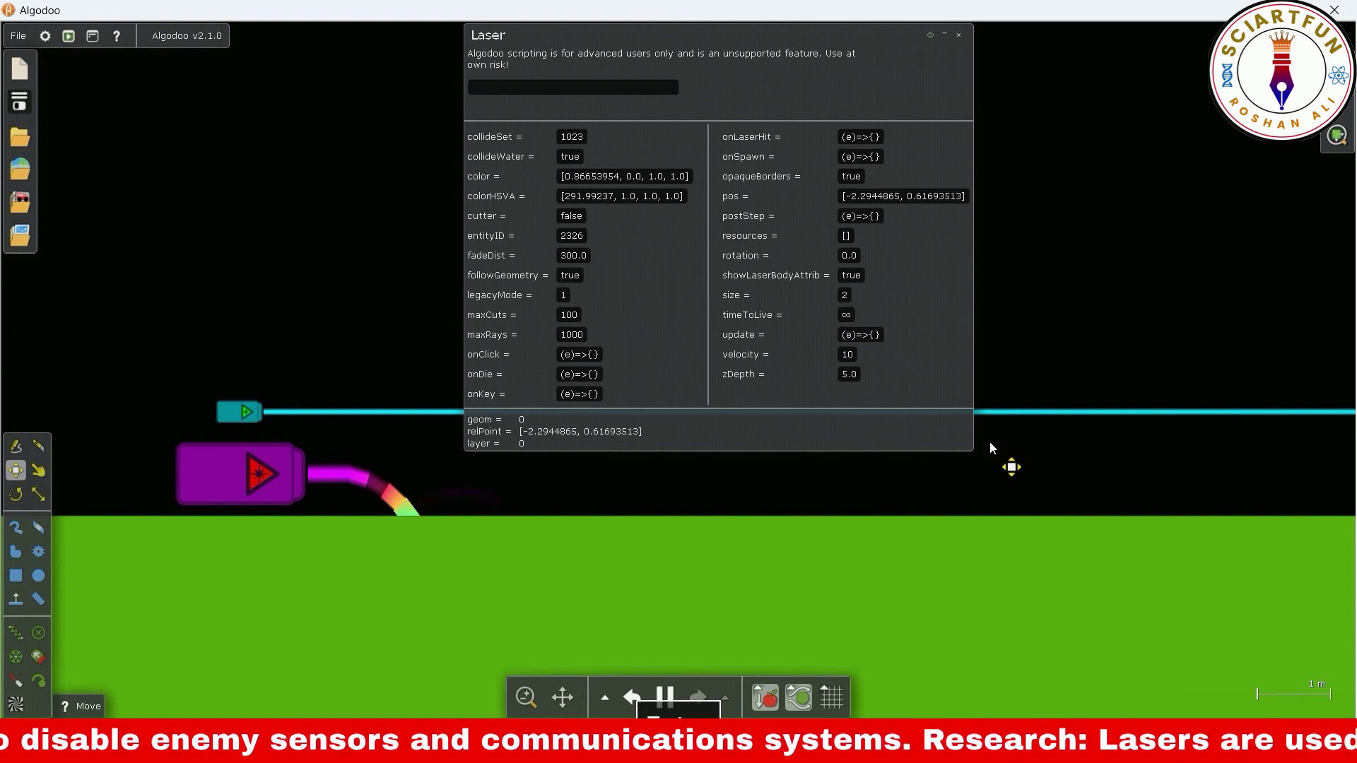
Step: Raise the purple laser's velocity in stages to 100, 1000 and 100000
{"action": "type", "text": "0"}
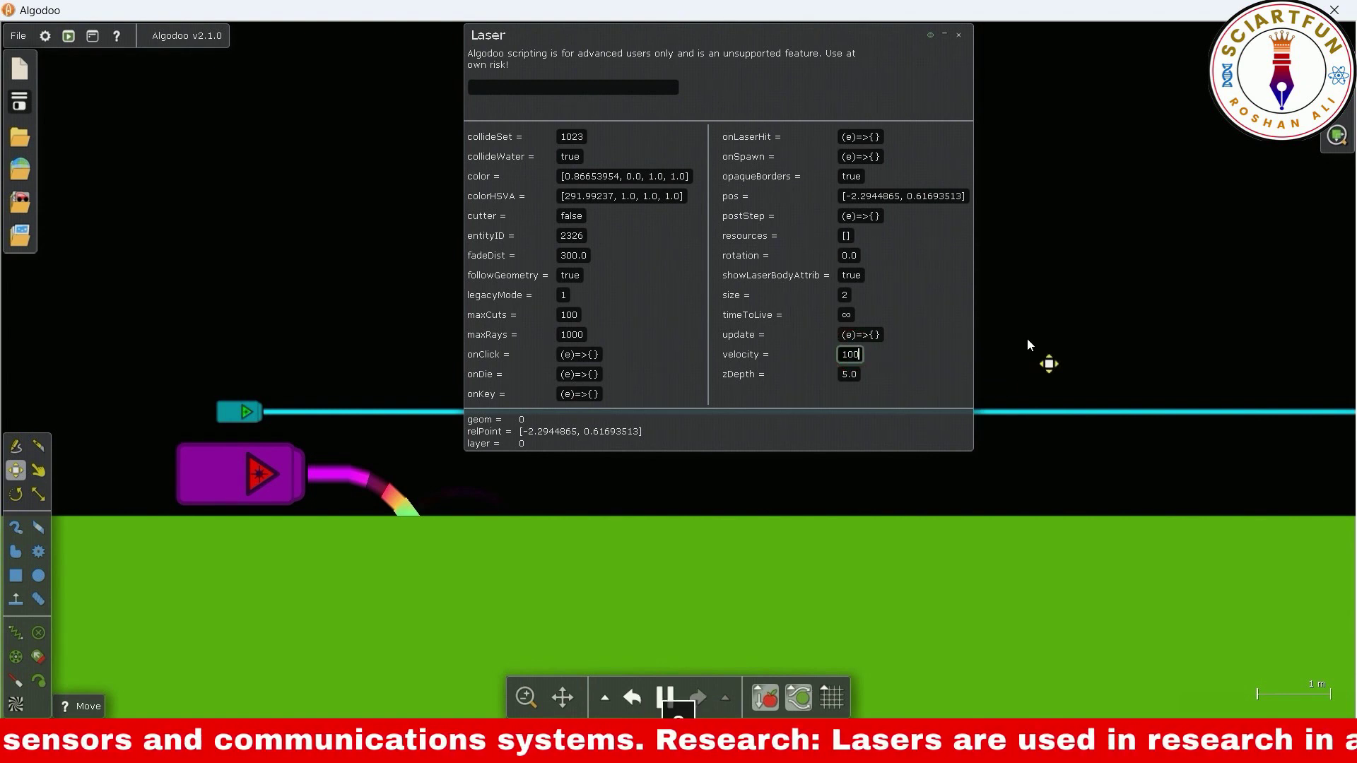
{"action": "key", "text": "Return"}
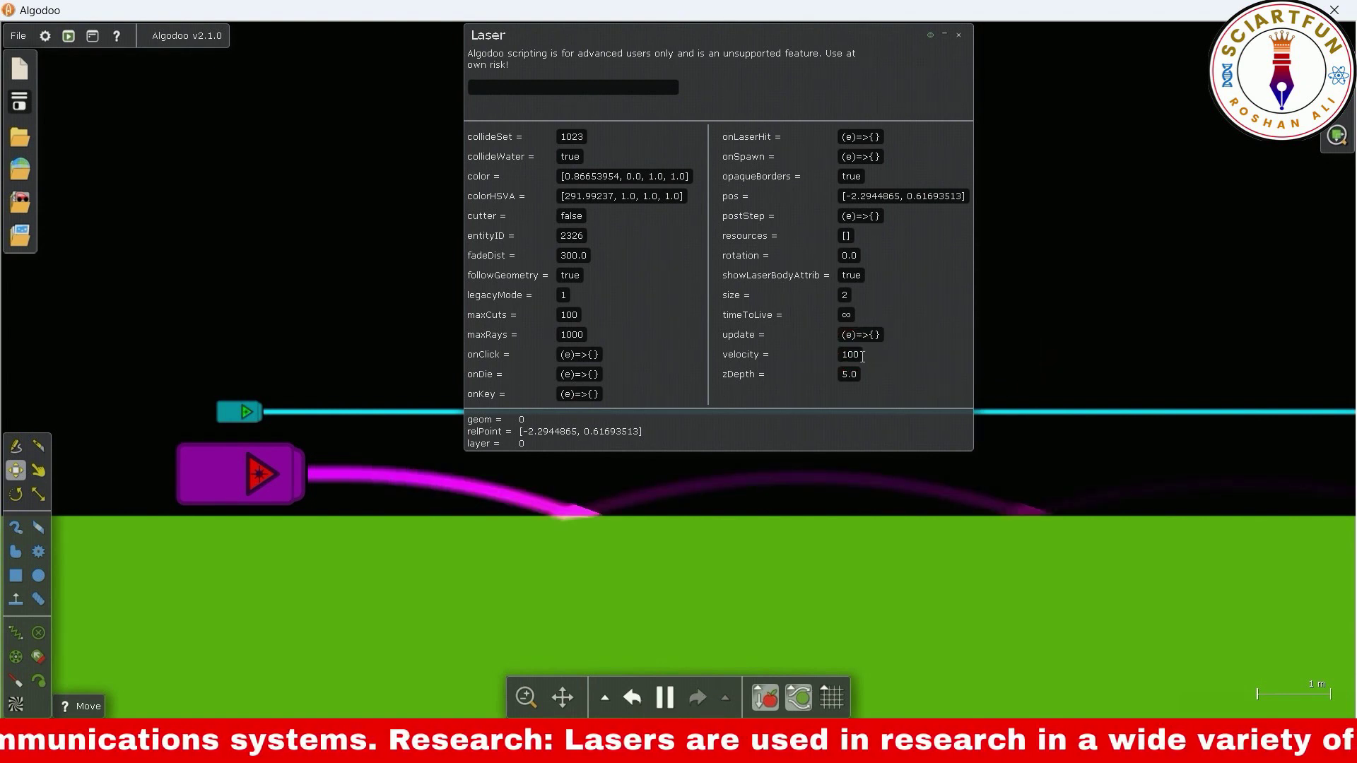
{"action": "type", "text": "0"}
{"action": "key", "text": "Return"}
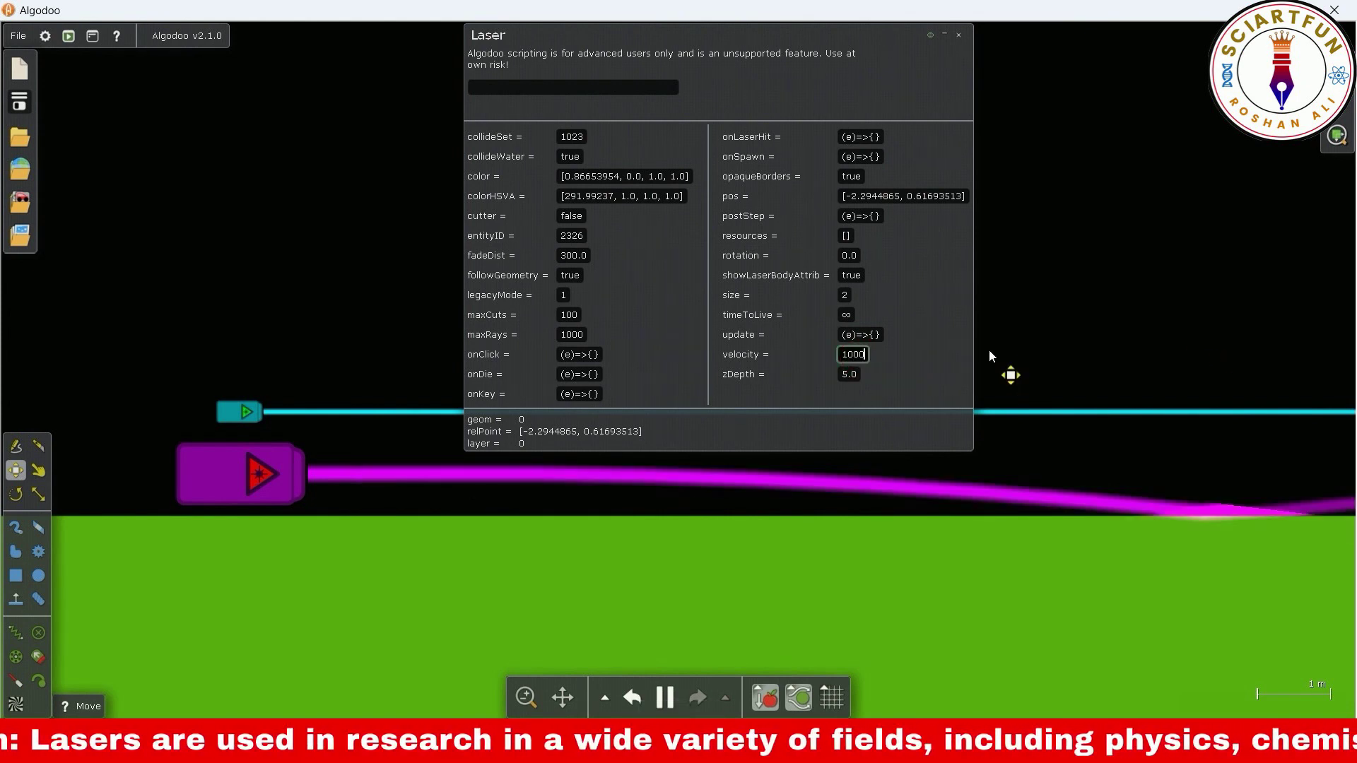
{"action": "type", "text": "00"}
{"action": "key", "text": "Return"}
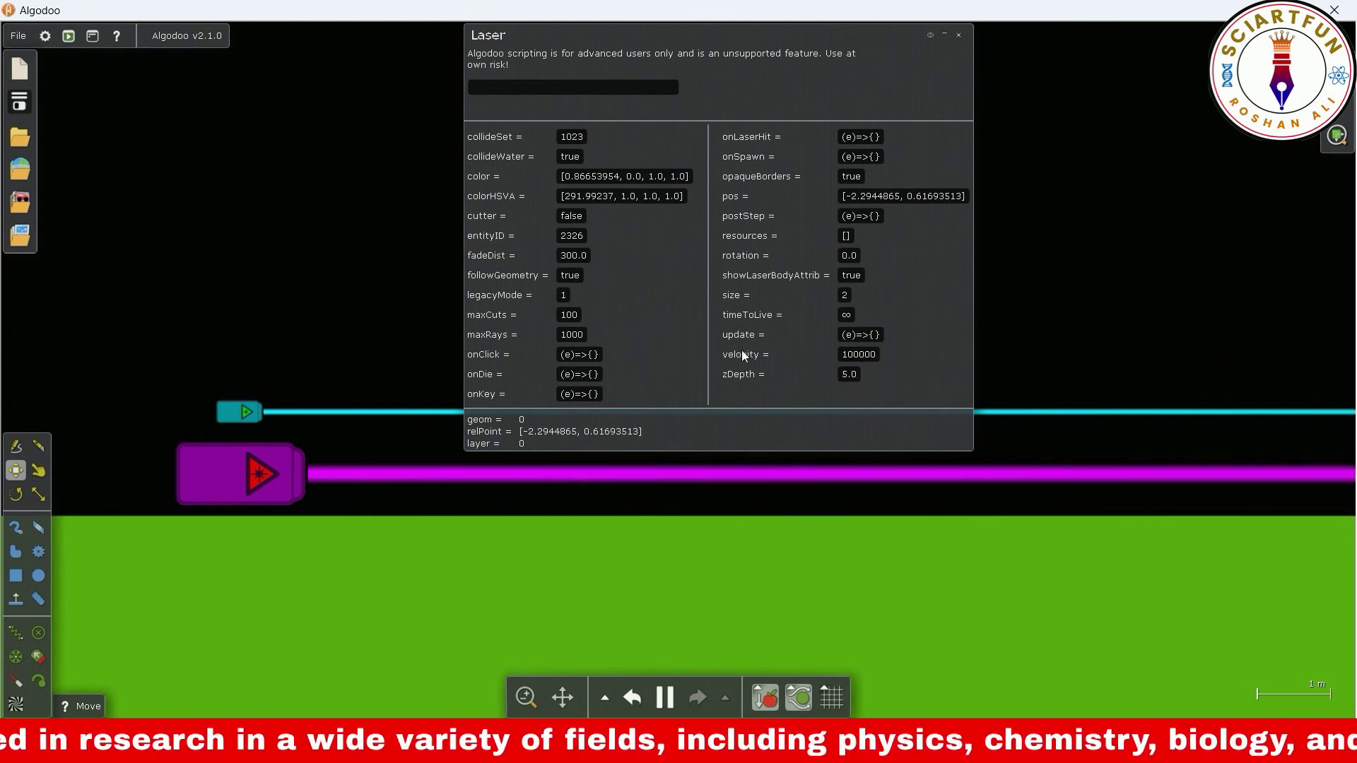
Step: Set the purple laser's timeToLive to 5
{"action": "left_click", "coordinate": [846, 316]}
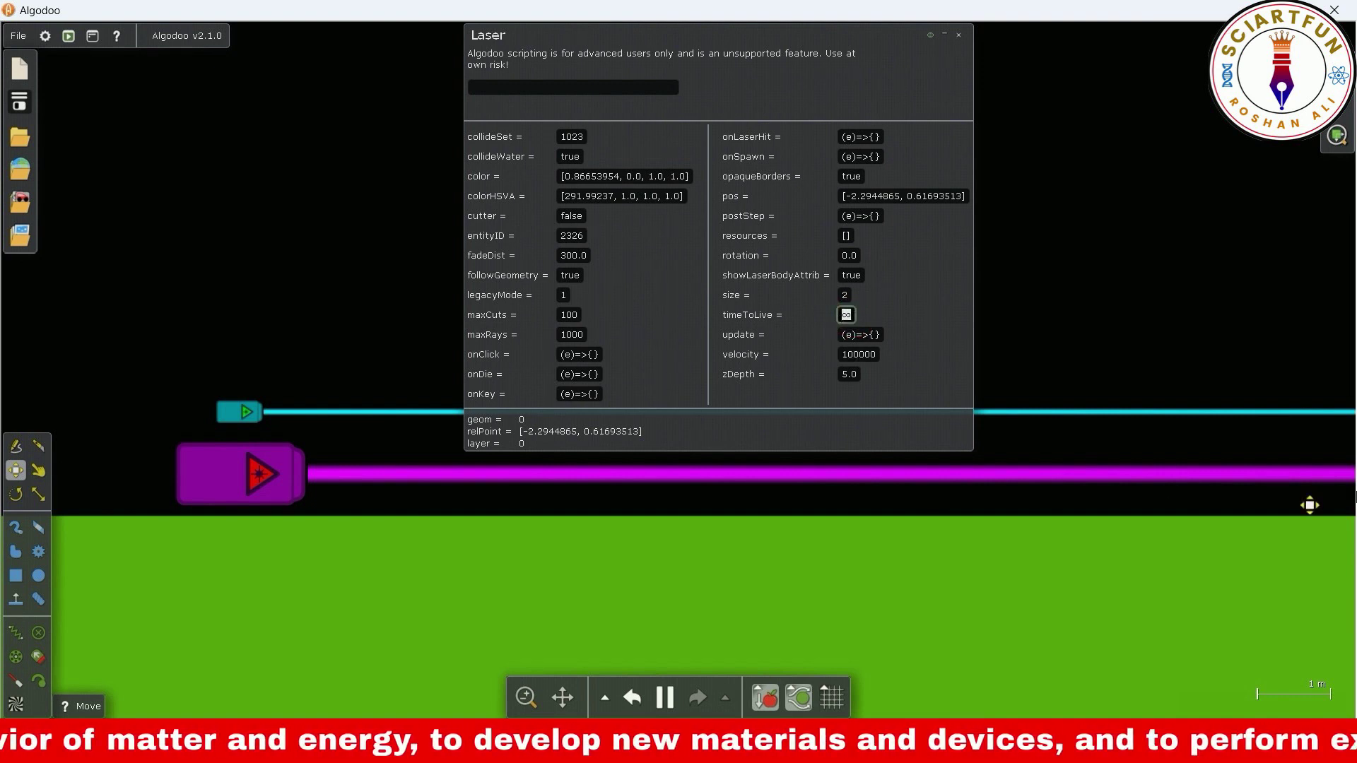
{"action": "type", "text": "5"}
{"action": "key", "text": "Return"}
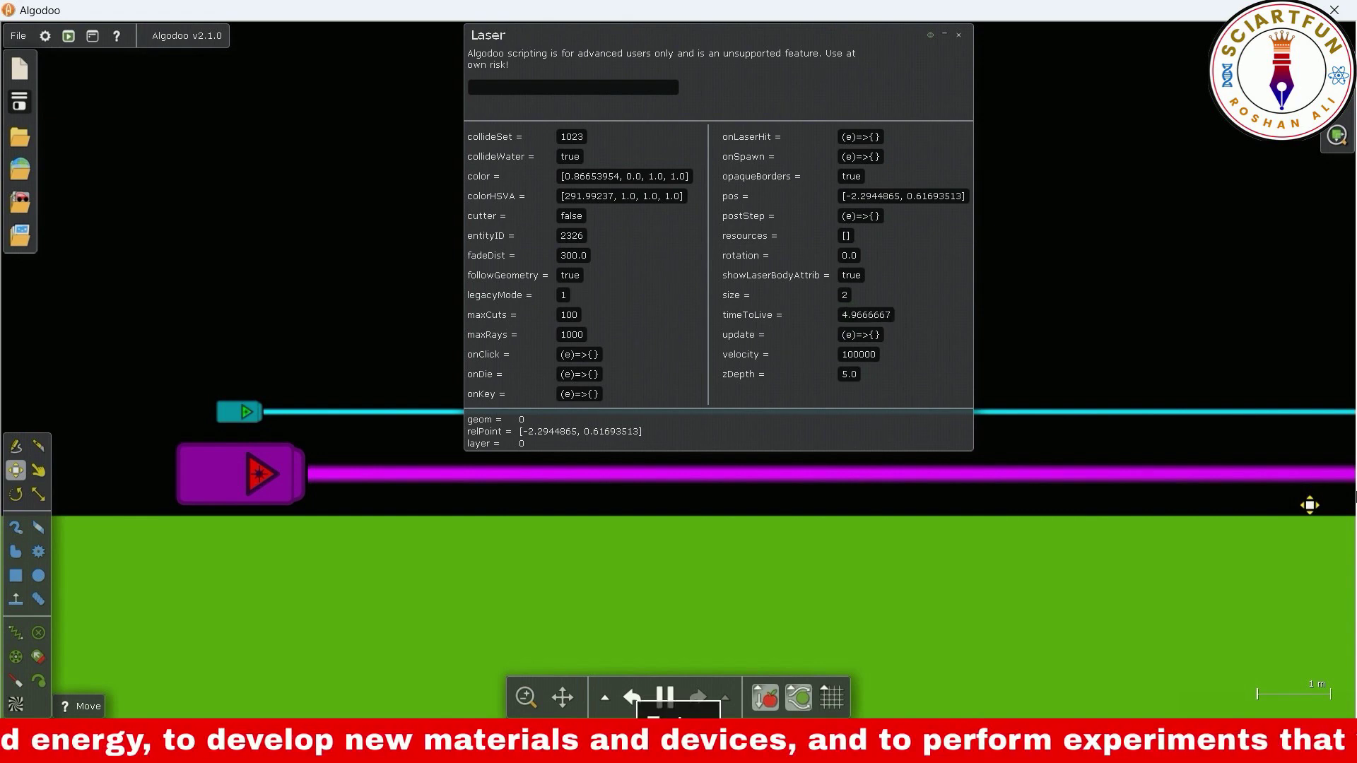